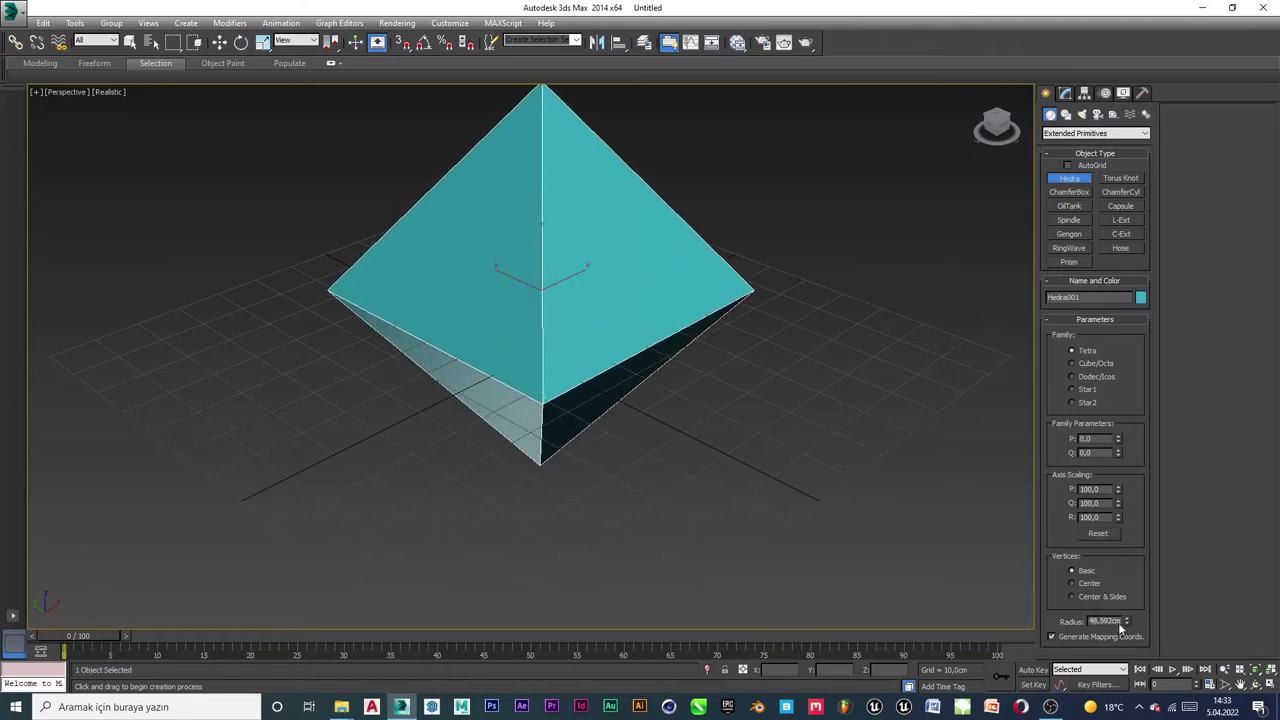
Set the hedra's radius to 50 cm.
{"action": "double_click", "coordinate": [1117, 621]}
{"action": "type", "text": "50"}
{"action": "key", "text": "Return"}
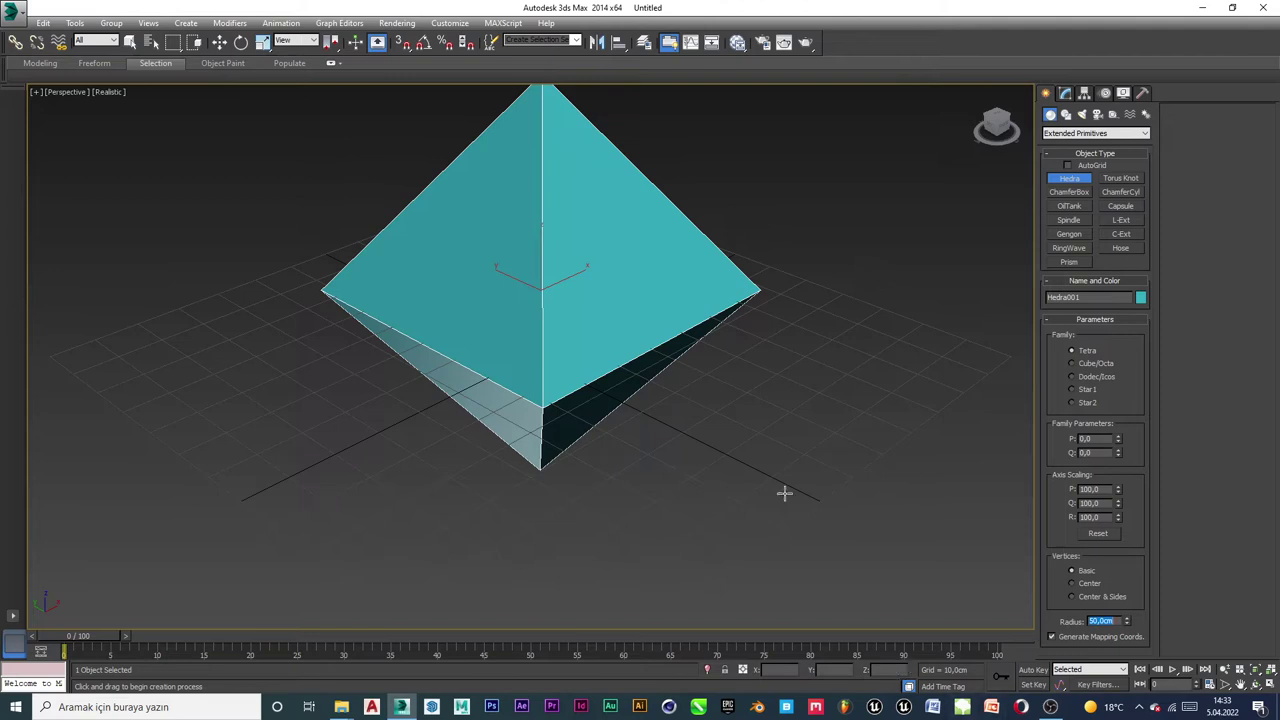
Move the hedra to the world origin by resetting its X and Y position to 0.
{"action": "type", "text": "w"}
{"action": "key", "text": "Escape"}
{"action": "key", "text": "w"}
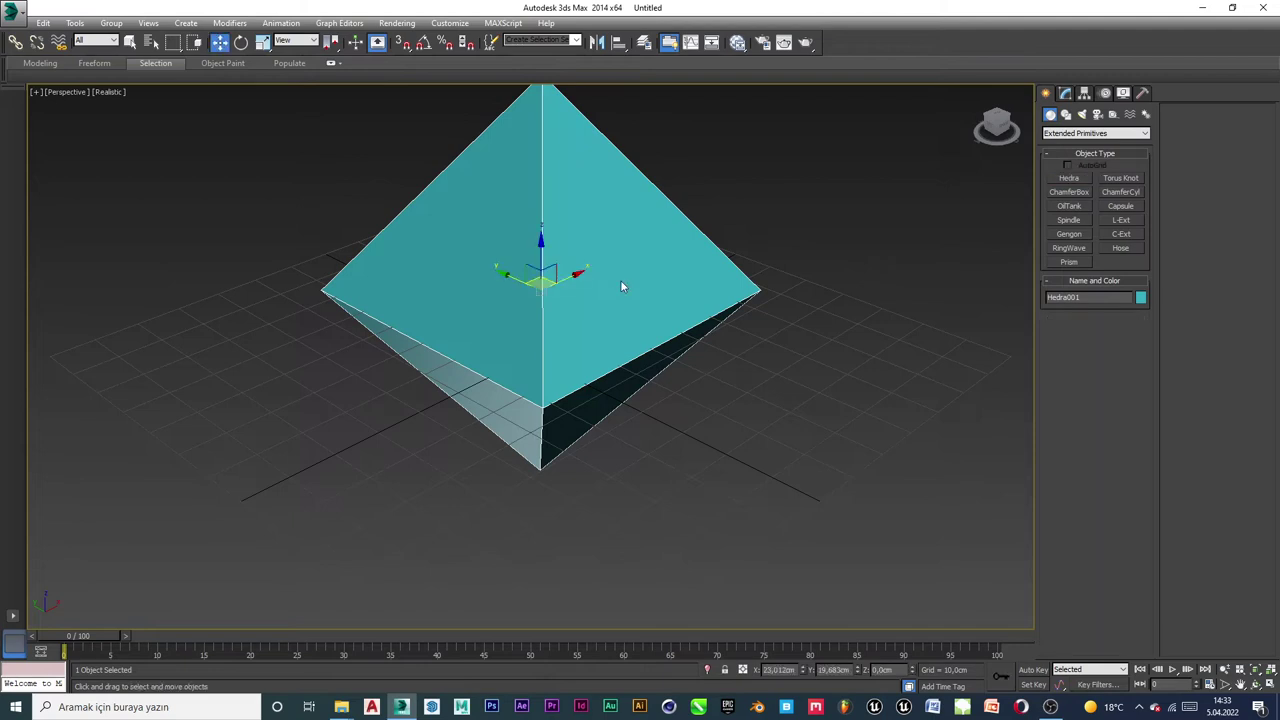
{"action": "right_click", "coordinate": [802, 670]}
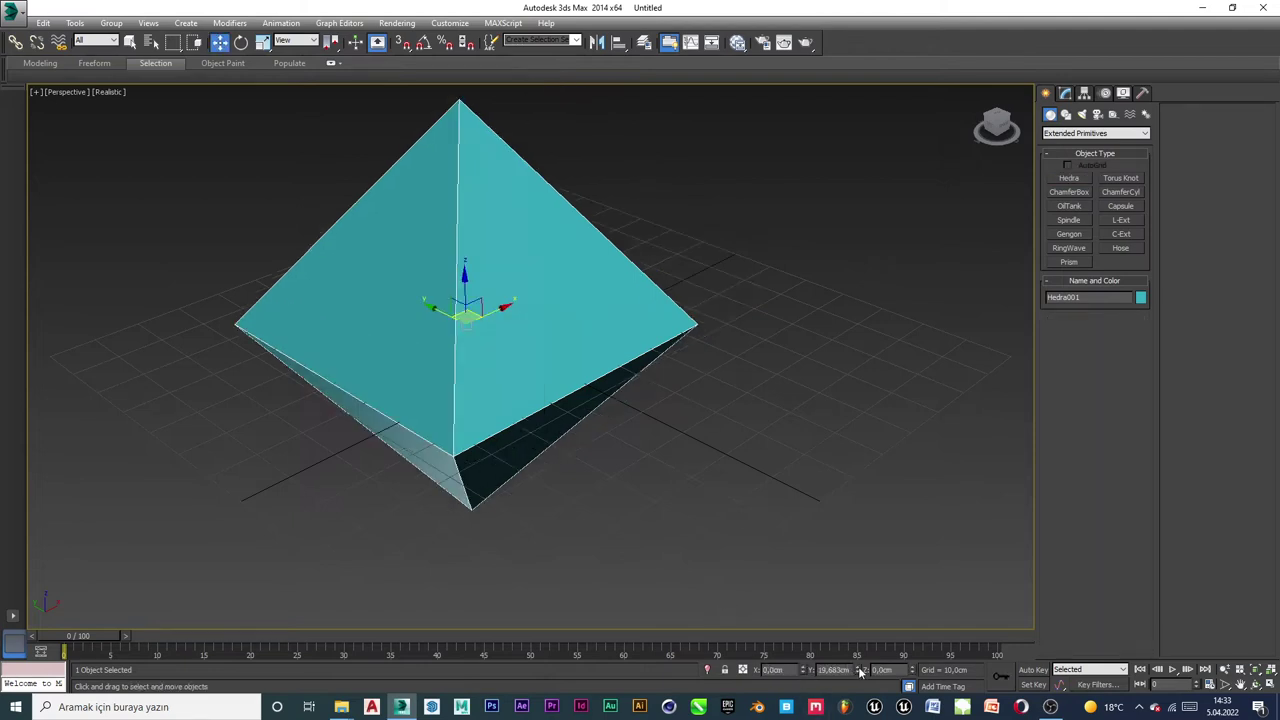
{"action": "right_click", "coordinate": [857, 670]}
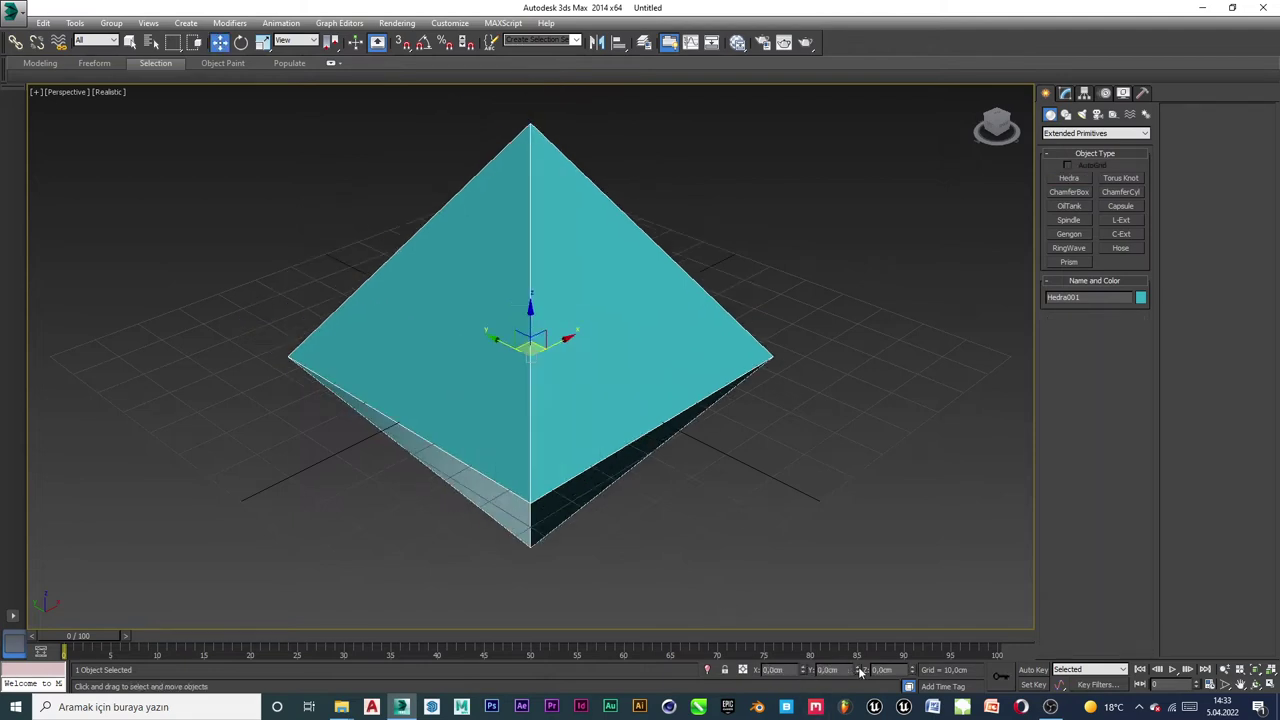
Change the hedra's family to Dodec/Icos and set its family parameter P to 0,34.
{"action": "left_click", "coordinate": [1065, 93]}
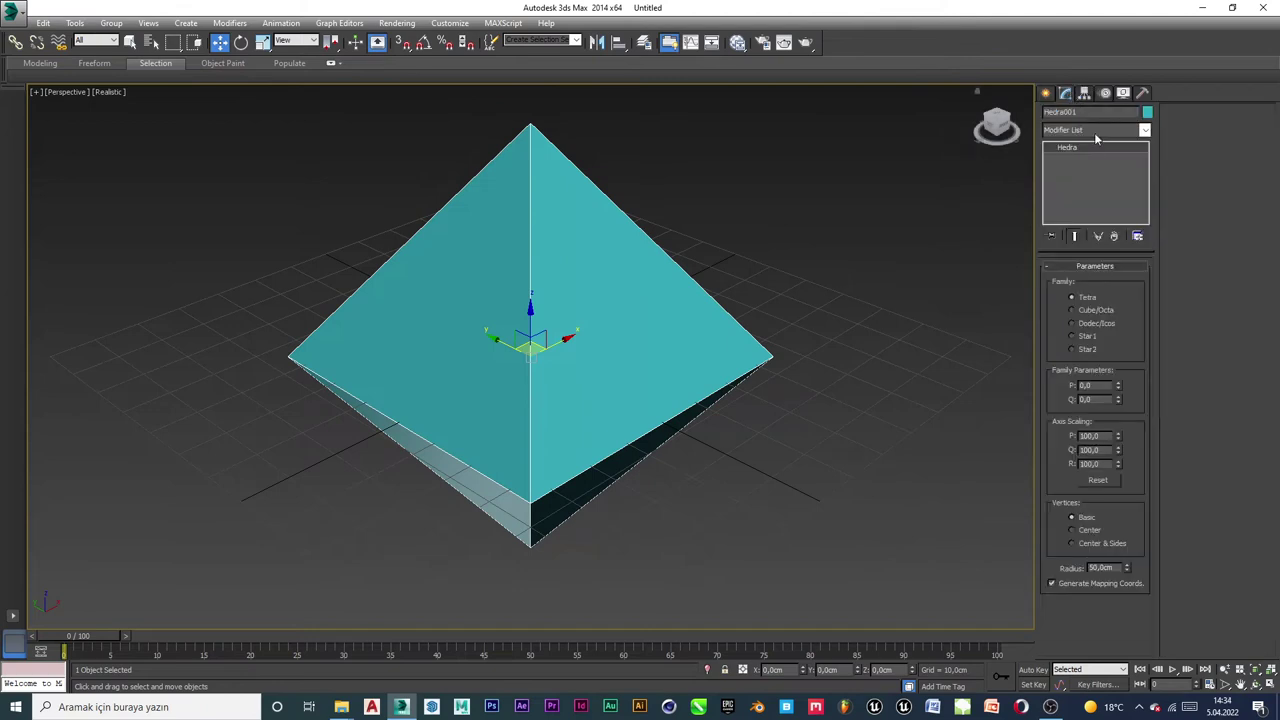
{"action": "left_click", "coordinate": [1090, 311]}
{"action": "left_click", "coordinate": [1097, 323]}
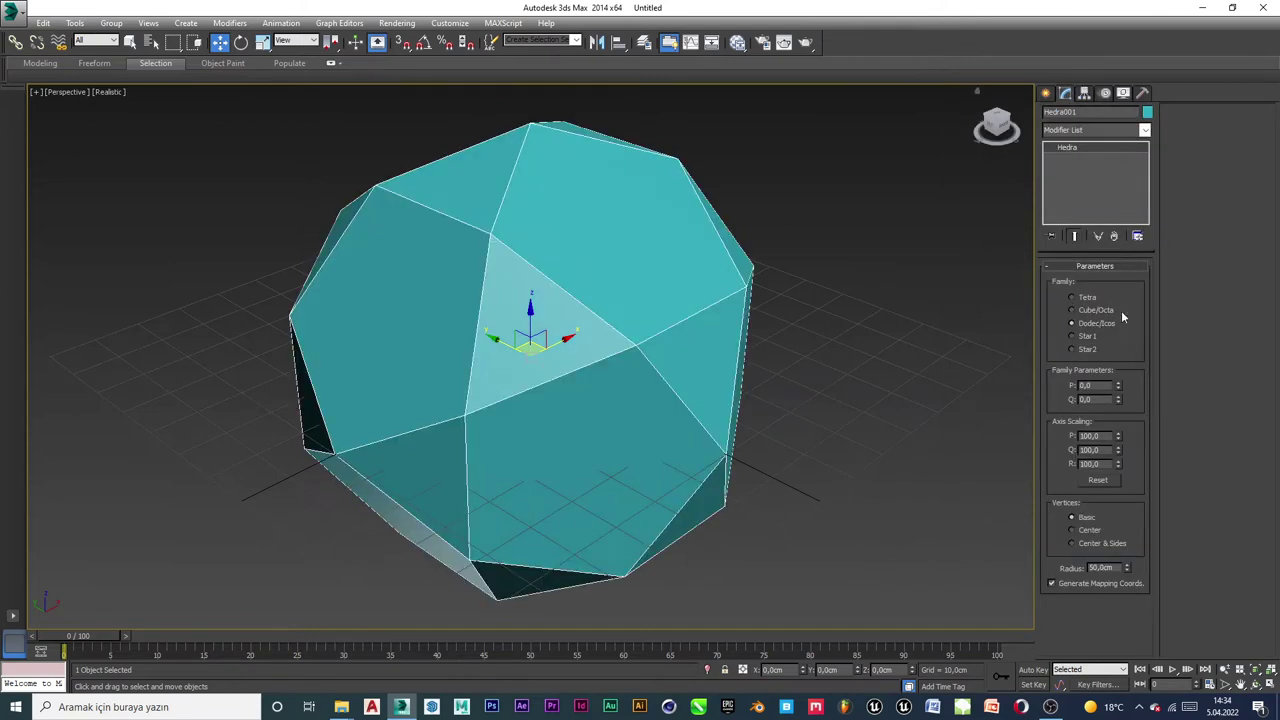
{"action": "scroll", "coordinate": [546, 297], "scroll_direction": "down", "scroll_amount": 3}
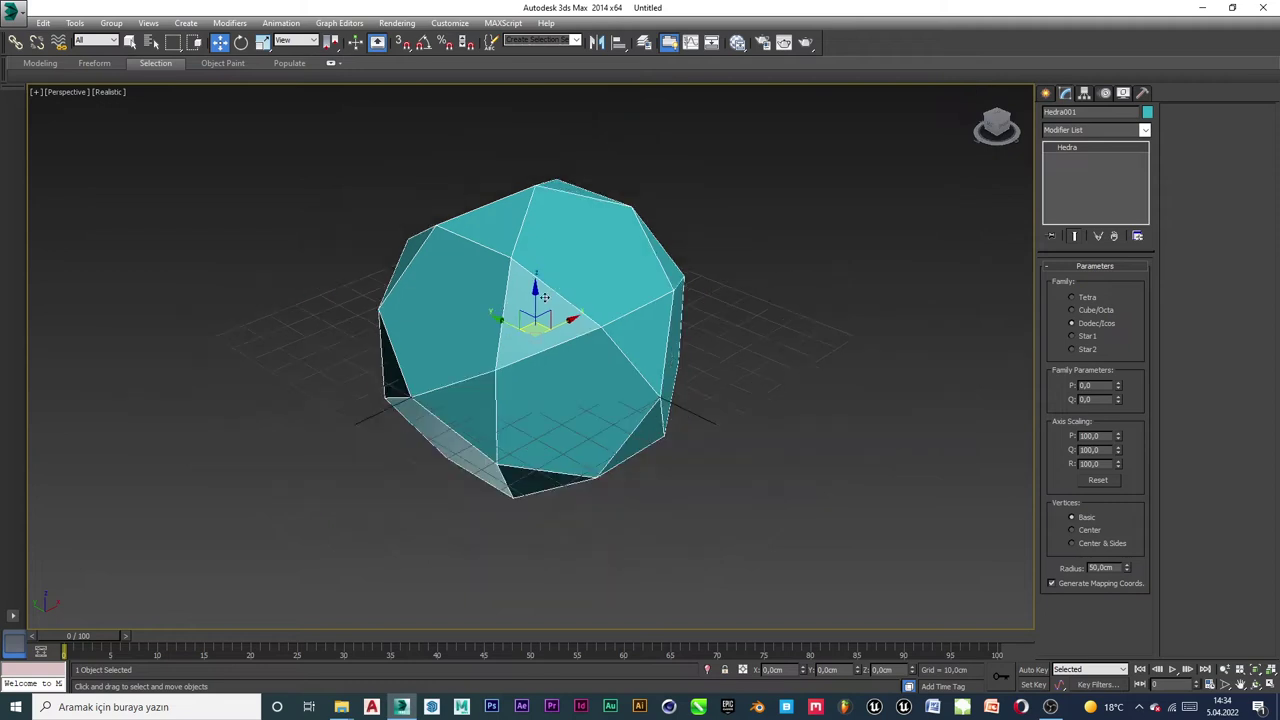
{"action": "scroll", "coordinate": [546, 298], "scroll_direction": "up", "scroll_amount": 3}
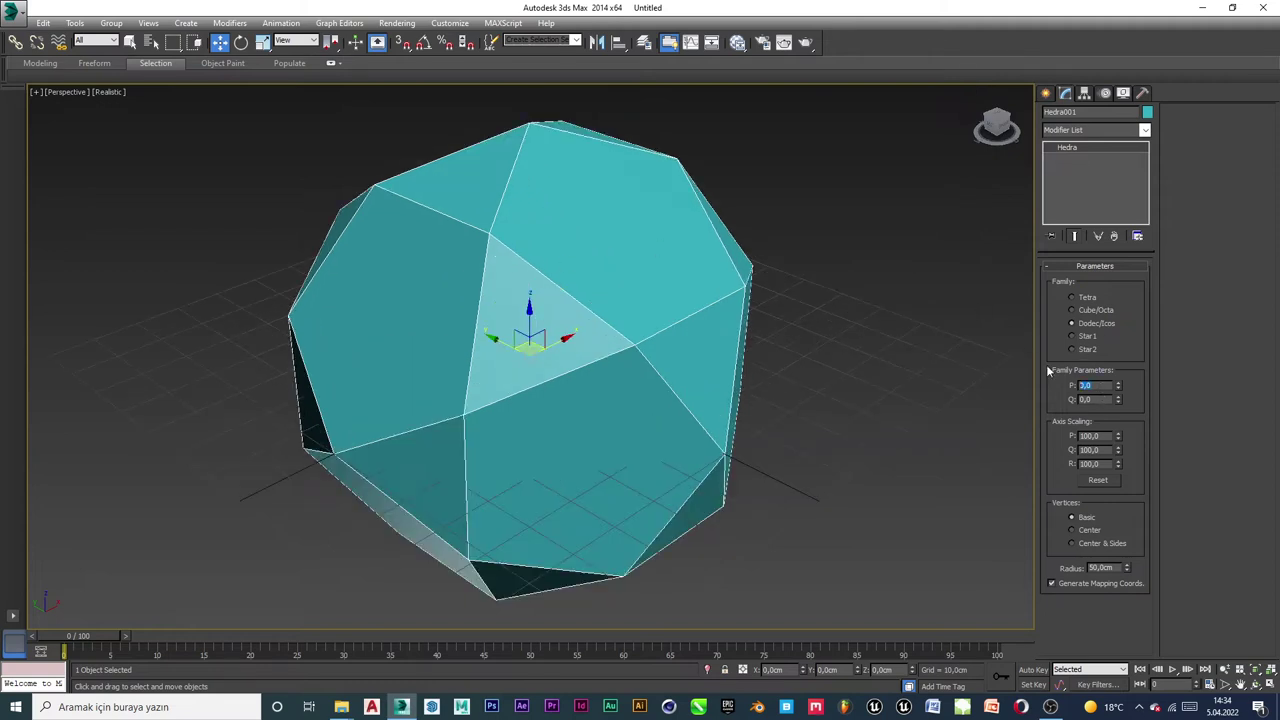
{"action": "type", "text": "0,34"}
{"action": "key", "text": "Return"}
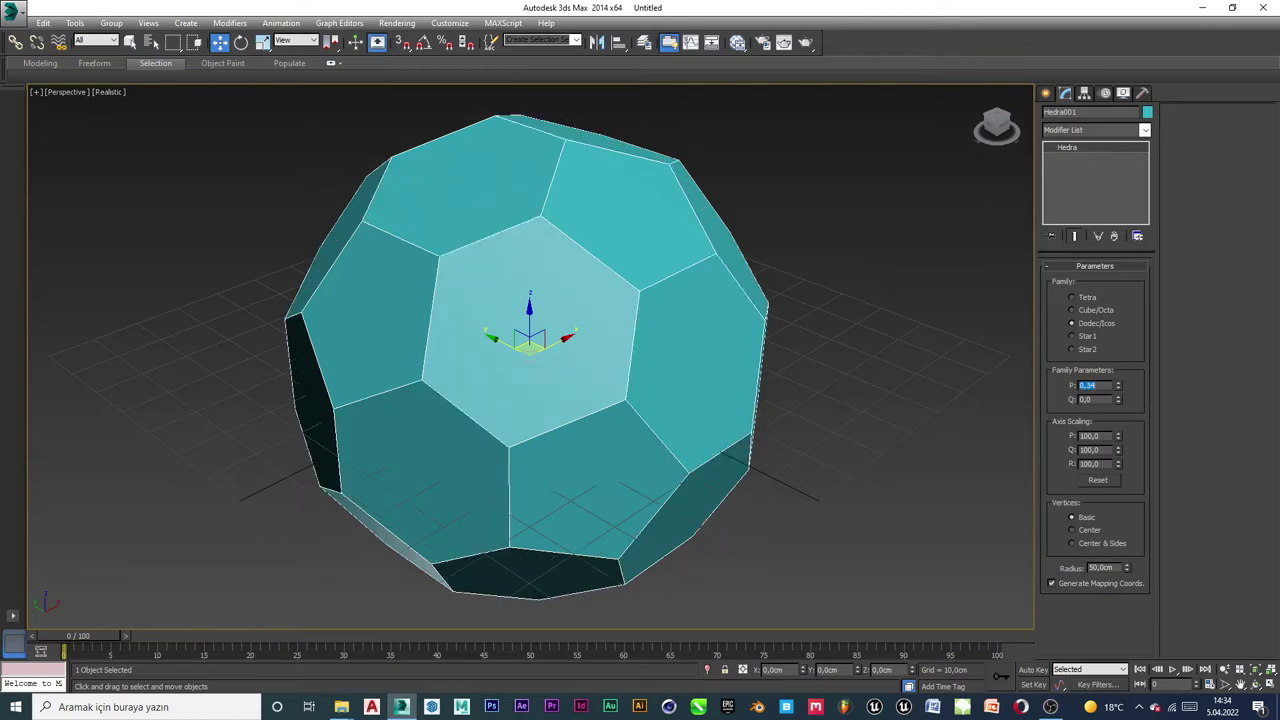
Try a value of 0,6 for the family parameter P and restore it to 0,34.
{"action": "type", "text": "0,6"}
{"action": "key", "text": "Return"}
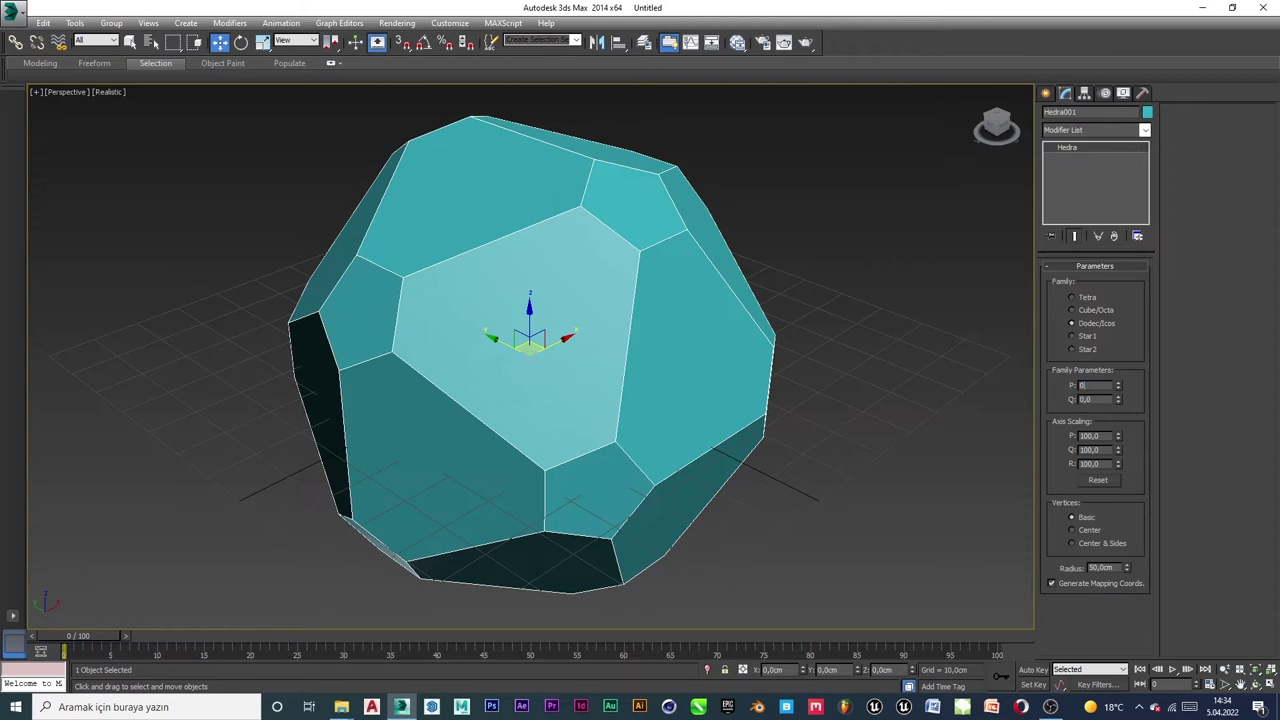
{"action": "type", "text": "0,34"}
{"action": "key", "text": "Return"}
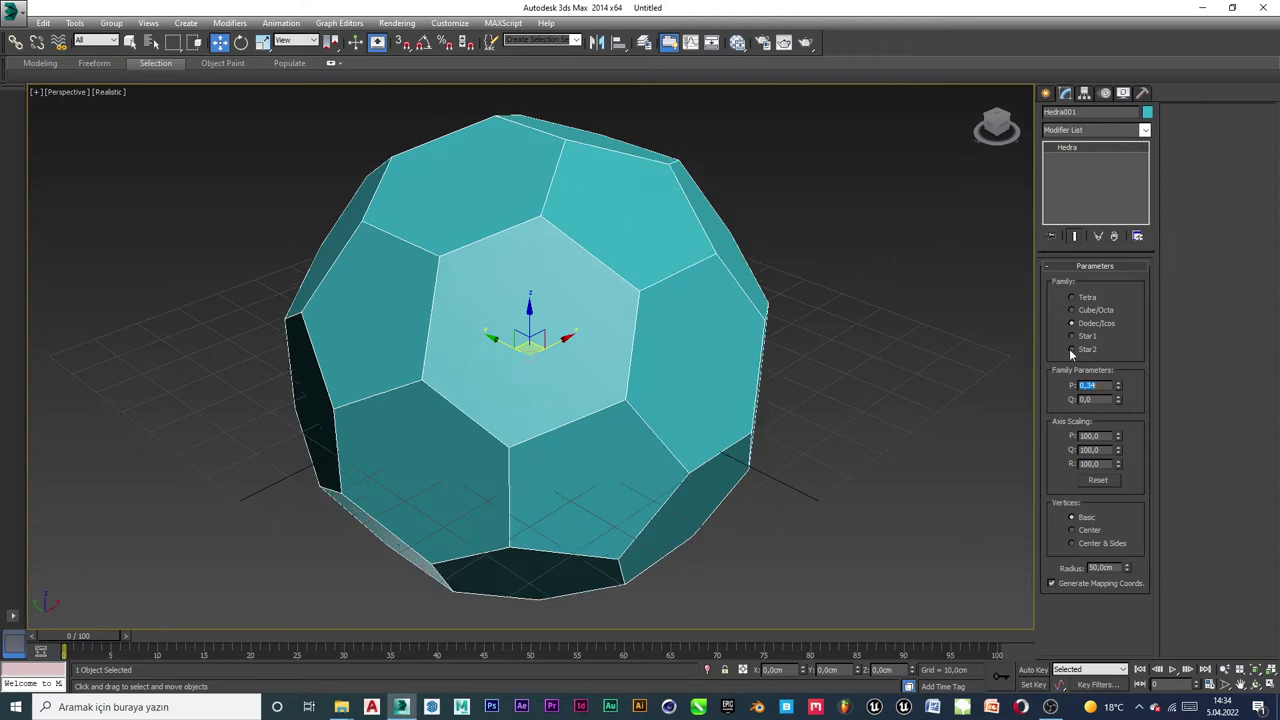
Convert the hedra to an Editable Poly.
{"action": "scroll", "coordinate": [637, 286], "scroll_direction": "down", "scroll_amount": 3}
{"action": "scroll", "coordinate": [637, 286], "scroll_direction": "up", "scroll_amount": 3}
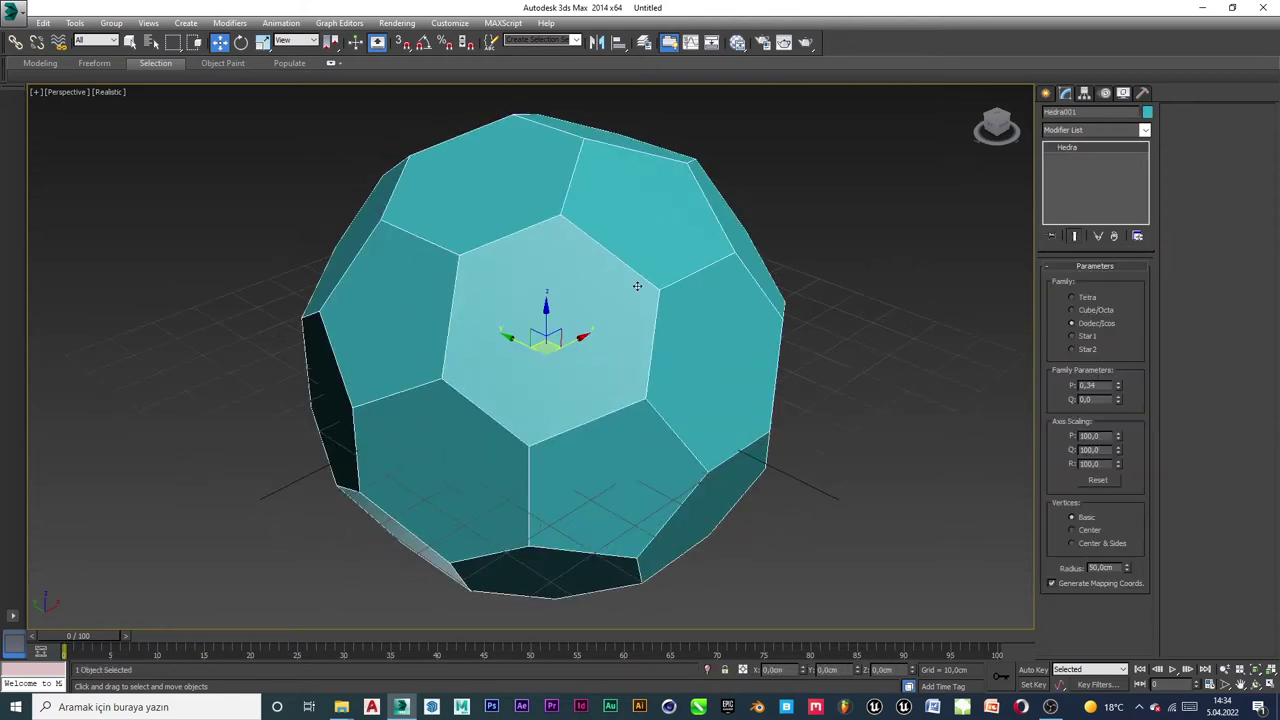
{"action": "right_click", "coordinate": [1116, 148]}
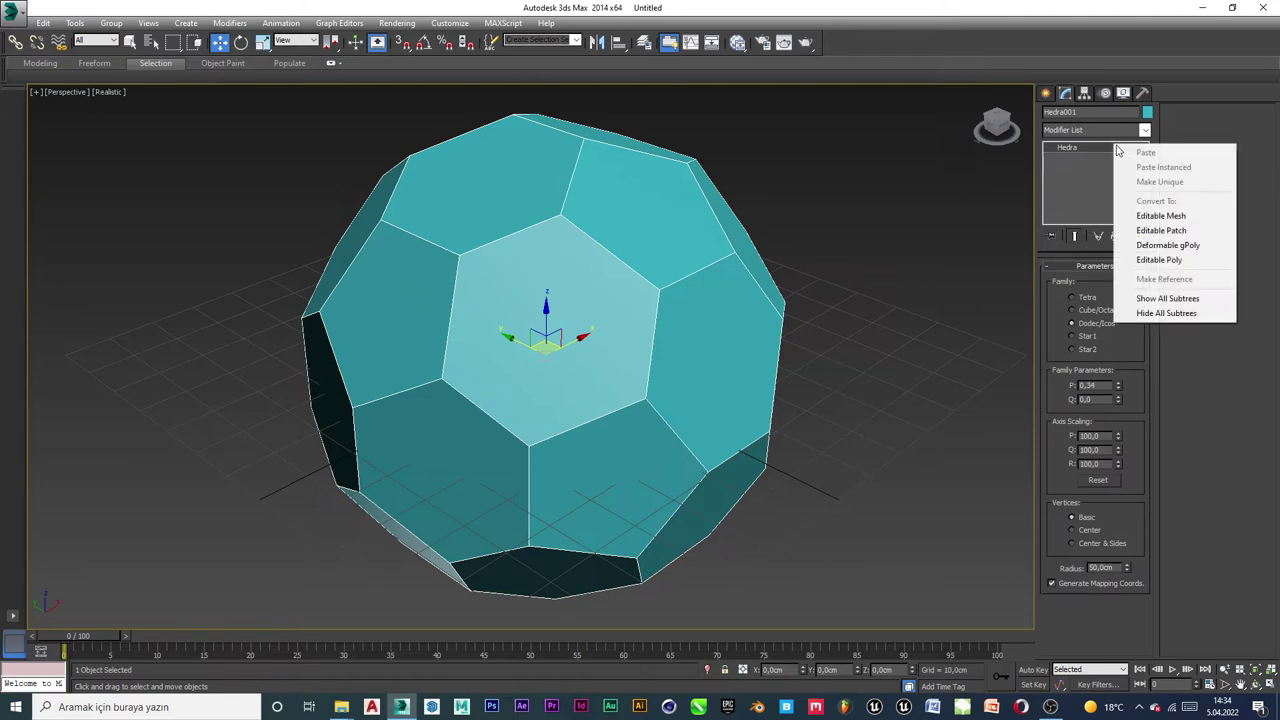
{"action": "left_click", "coordinate": [1188, 260]}
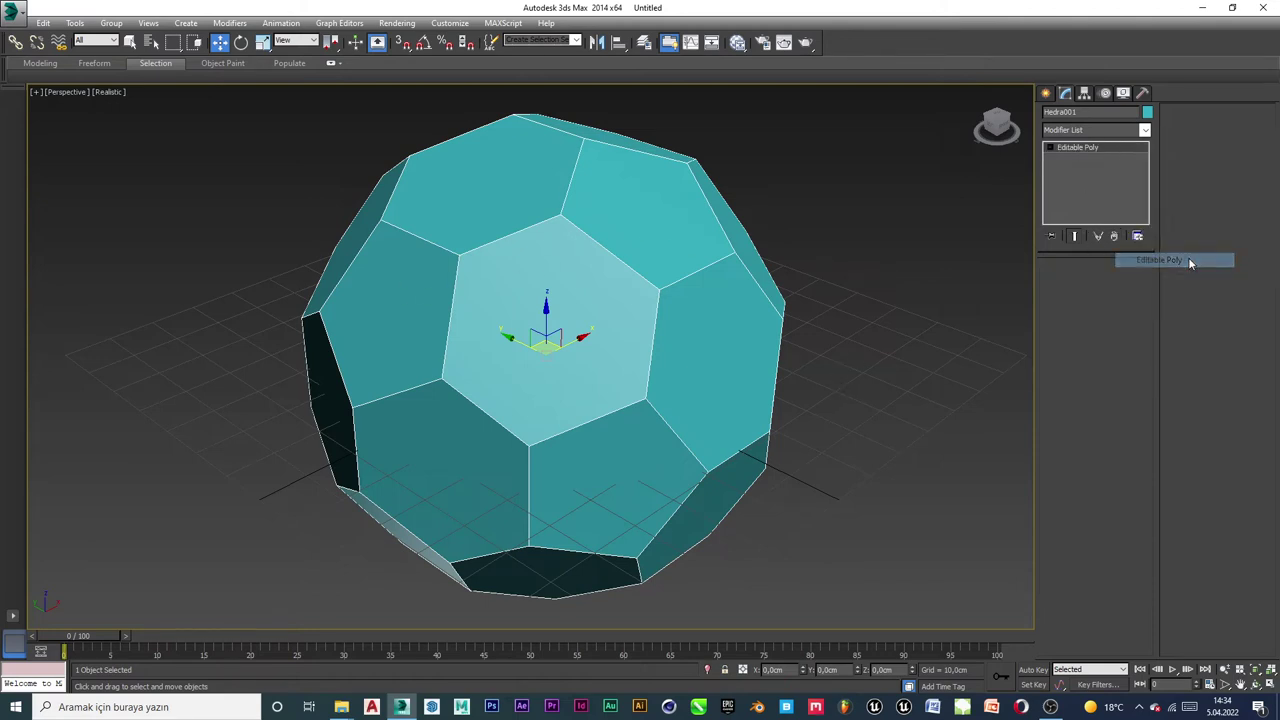
{"action": "scroll", "coordinate": [750, 314], "scroll_direction": "down", "scroll_amount": 4}
{"action": "scroll", "coordinate": [736, 322], "scroll_direction": "up", "scroll_amount": 5}
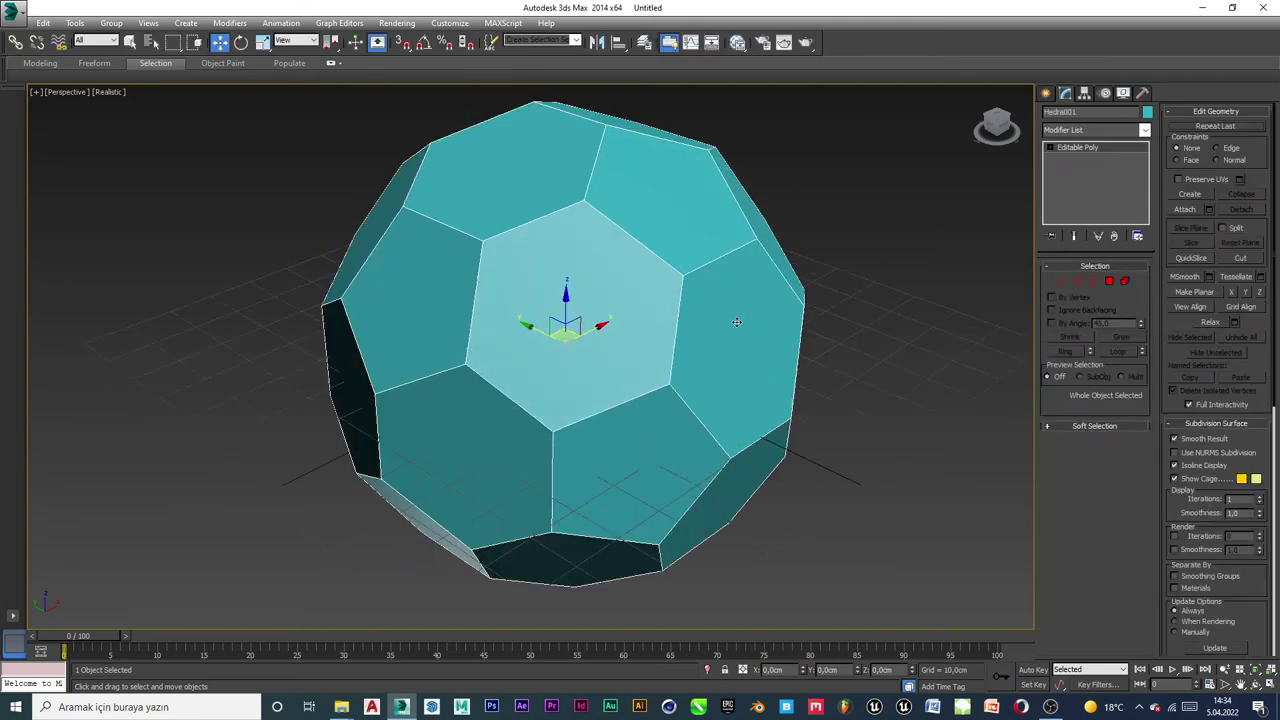
Select all edges of the ball and extrude them inward with a height of about -2,196 cm and a width of about 0,473 cm.
{"action": "left_click", "coordinate": [1078, 283]}
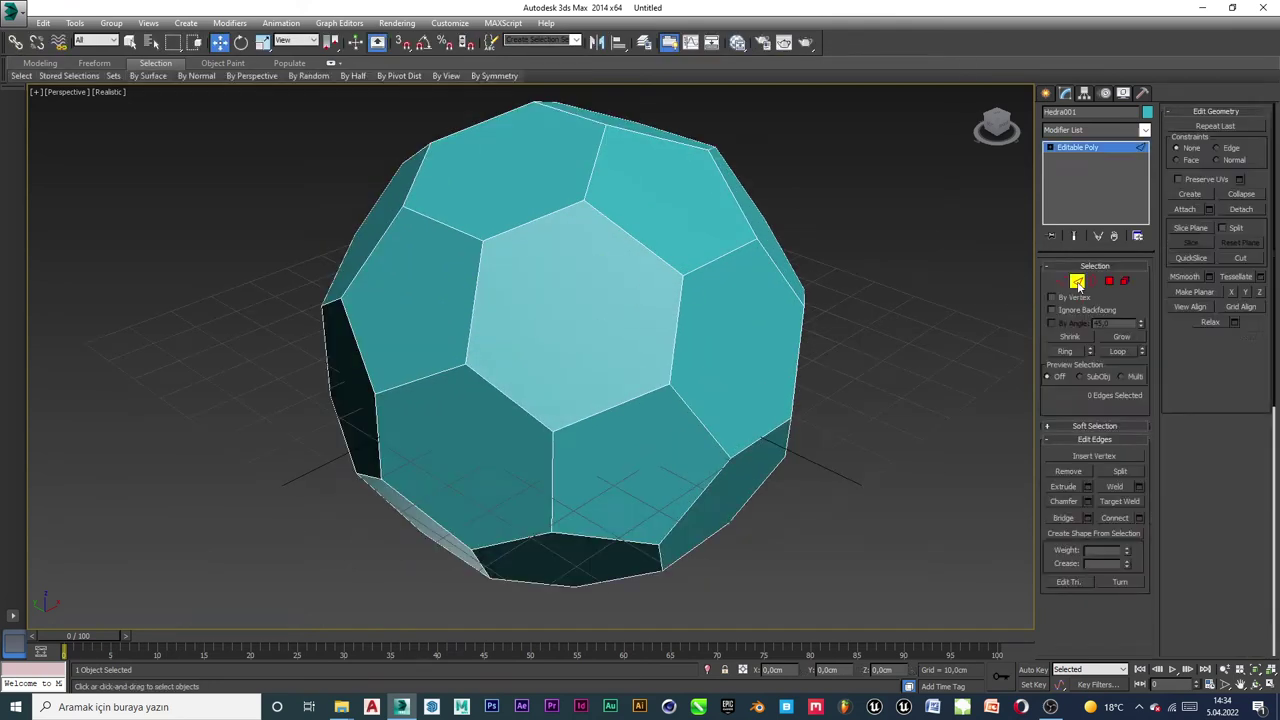
{"action": "left_click", "coordinate": [717, 259]}
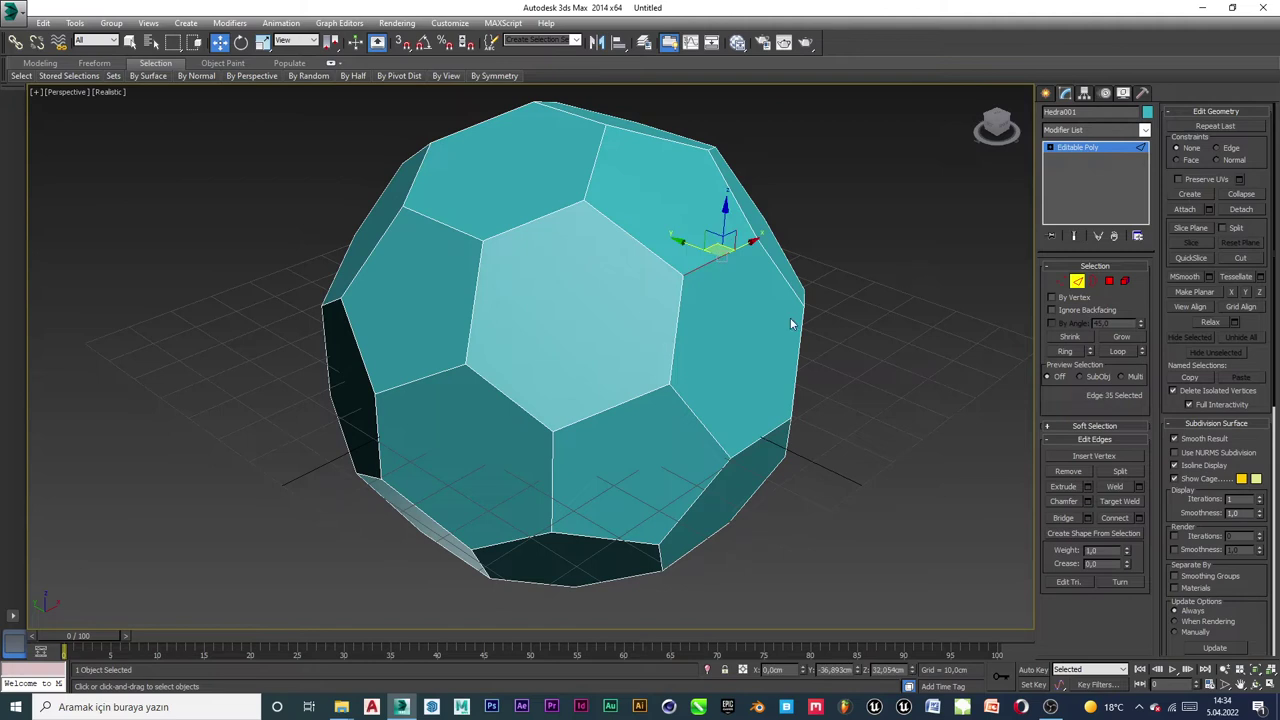
{"action": "scroll", "coordinate": [880, 352], "scroll_direction": "down", "scroll_amount": 3}
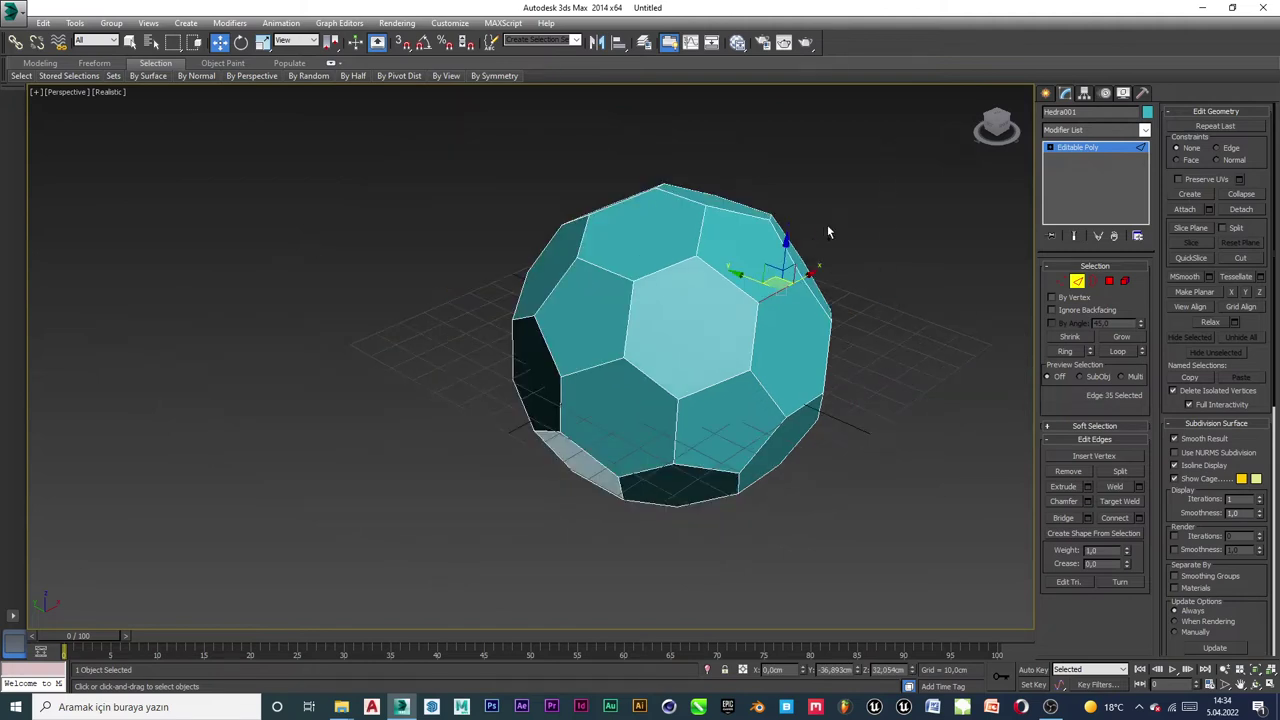
{"action": "left_click_drag", "start_coordinate": [861, 167], "coordinate": [412, 541]}
{"action": "middle_click_drag", "start_coordinate": [774, 441], "coordinate": [671, 507], "text": "alt"}
{"action": "scroll", "coordinate": [558, 457], "scroll_direction": "up", "scroll_amount": 3}
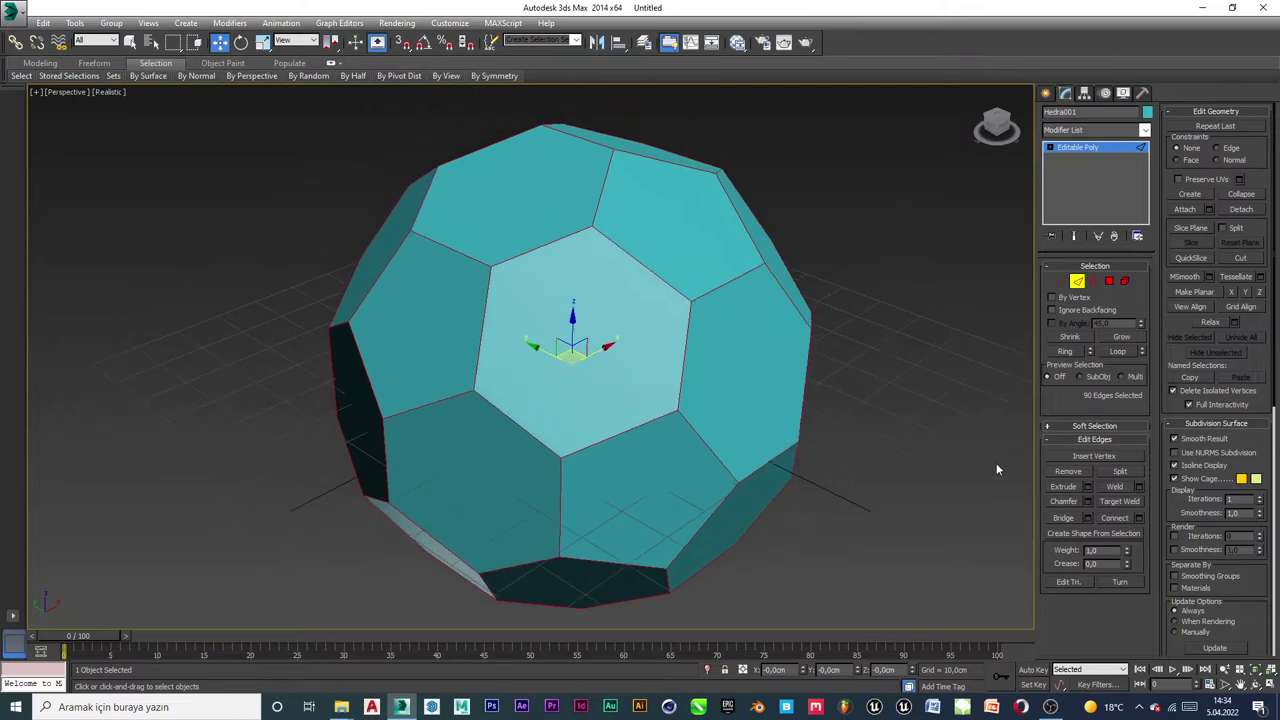
{"action": "left_click", "coordinate": [1088, 486]}
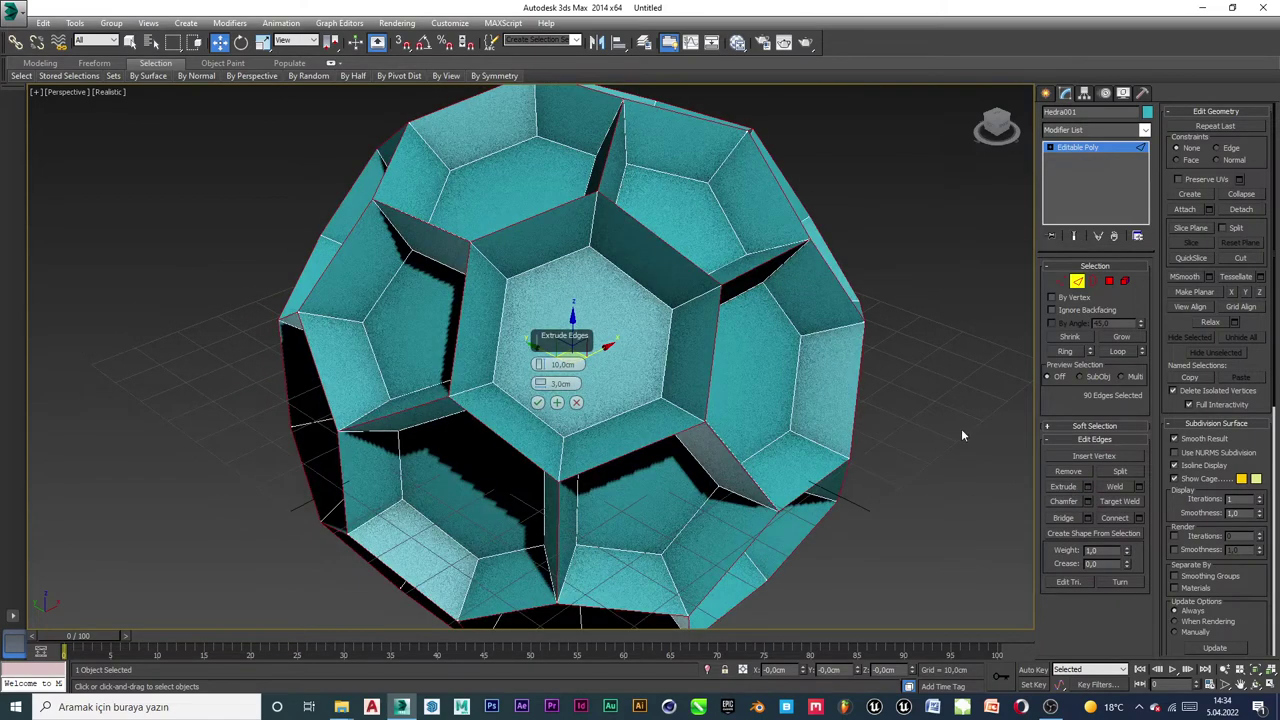
{"action": "left_click_drag", "start_coordinate": [538, 364], "coordinate": [559, 436]}
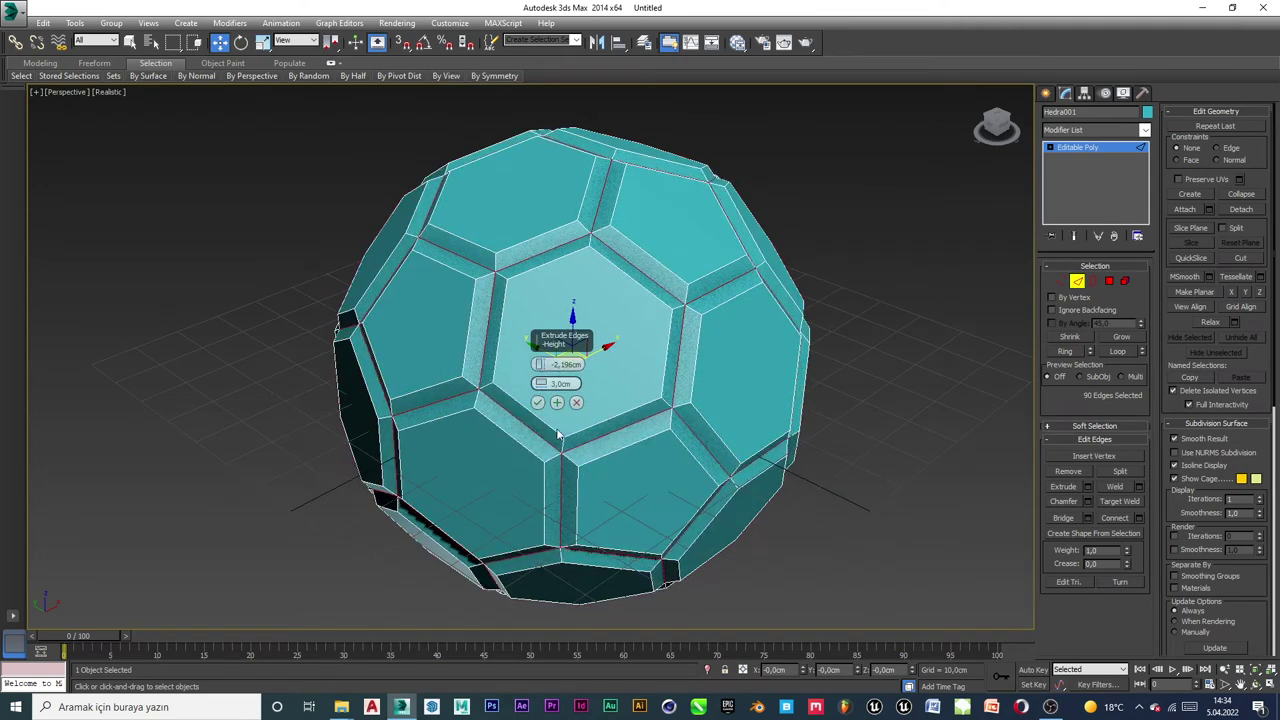
{"action": "left_click_drag", "start_coordinate": [541, 390], "coordinate": [541, 400]}
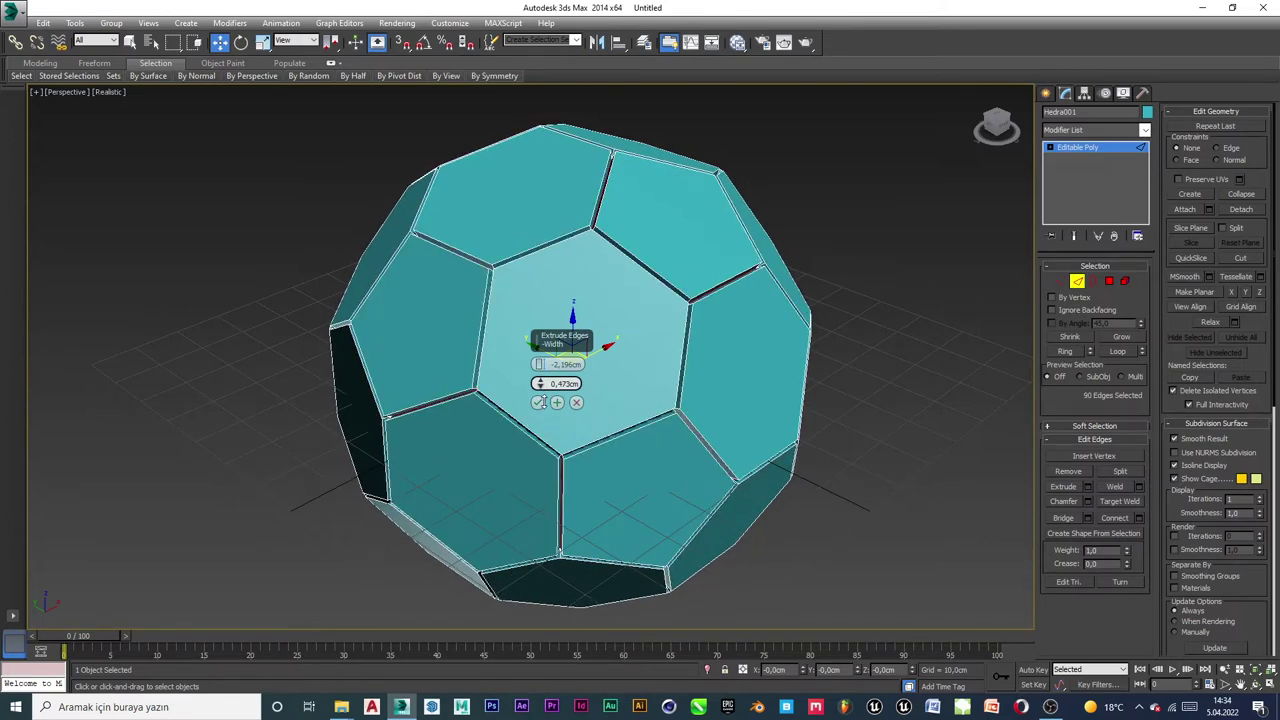
{"action": "left_click", "coordinate": [539, 402]}
{"action": "left_click", "coordinate": [945, 423]}
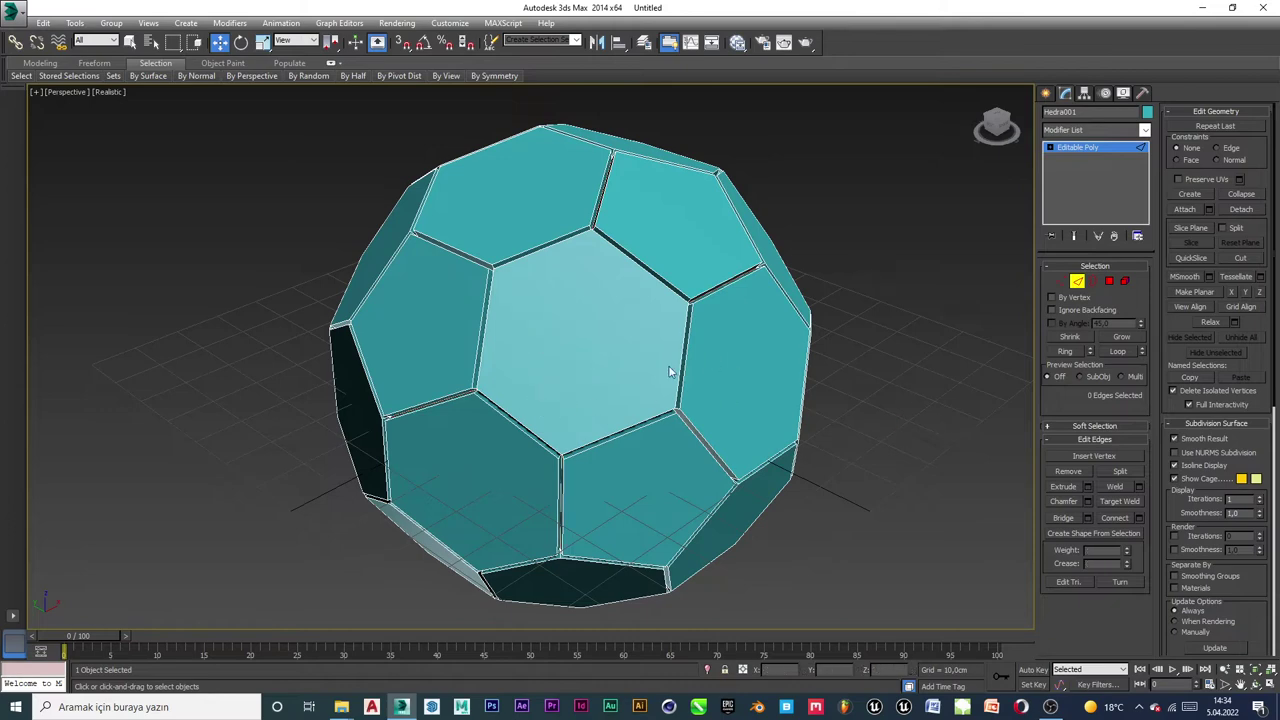
Select all polygons of the ball and tessellate them twice.
{"action": "middle_click_drag", "start_coordinate": [876, 430], "coordinate": [831, 403]}
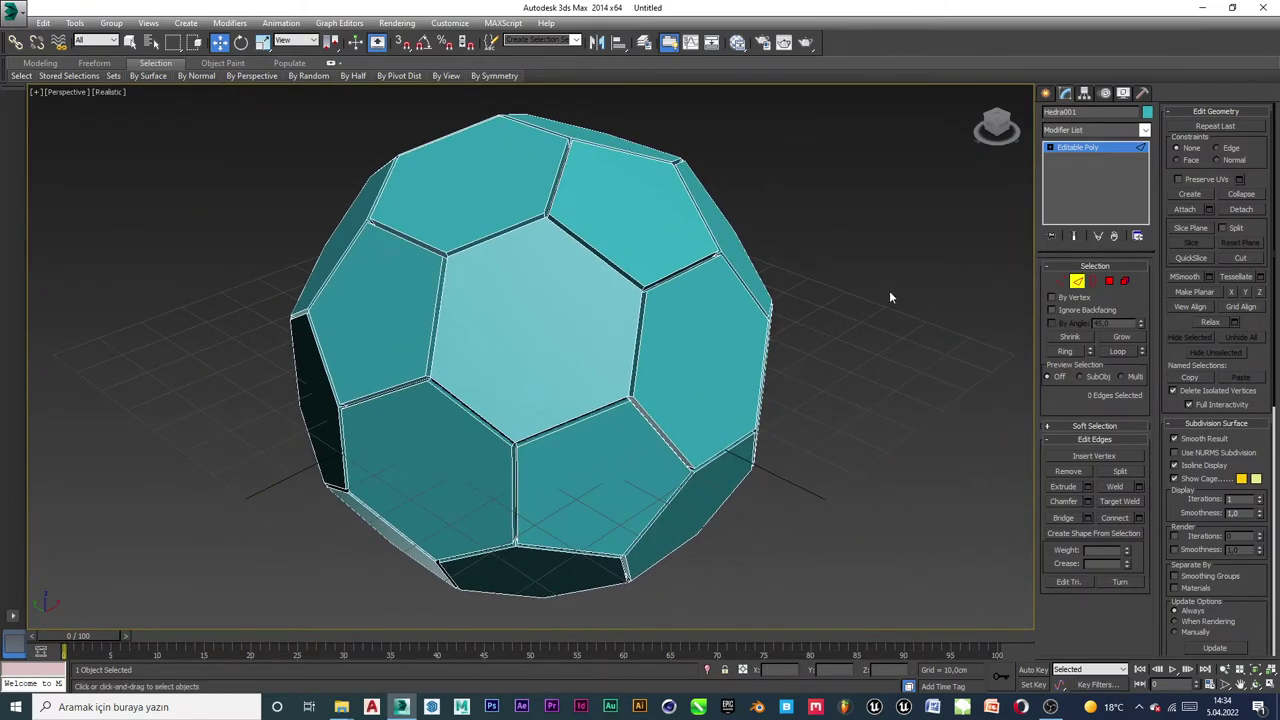
{"action": "left_click", "coordinate": [1110, 283]}
{"action": "left_click", "coordinate": [728, 354]}
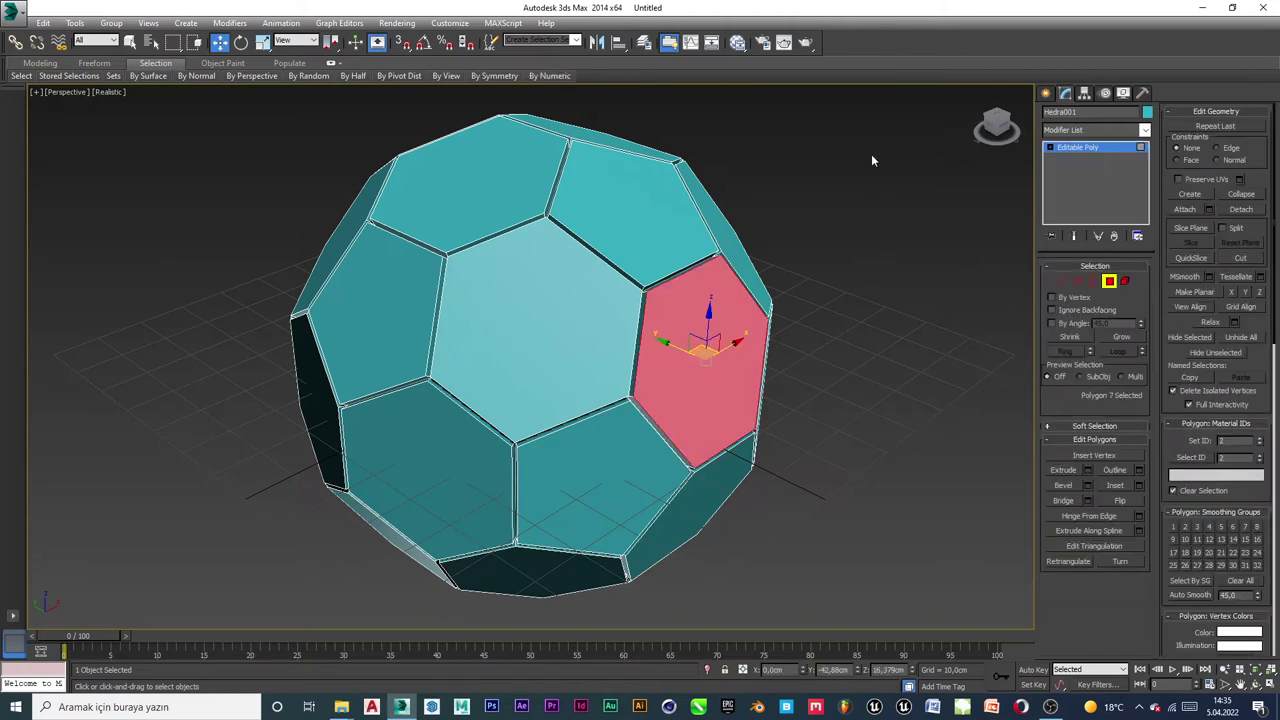
{"action": "scroll", "coordinate": [773, 238], "scroll_direction": "down", "scroll_amount": 5}
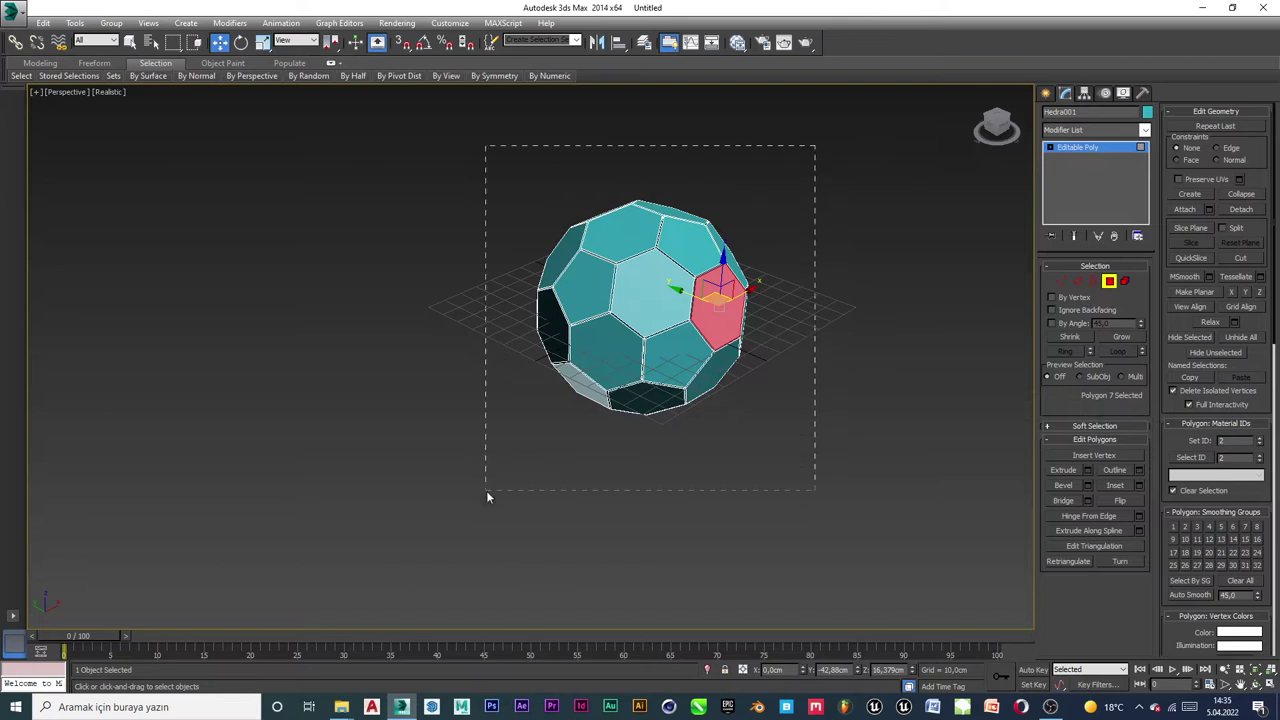
{"action": "left_click_drag", "start_coordinate": [488, 497], "coordinate": [488, 497]}
{"action": "scroll", "coordinate": [800, 270], "scroll_direction": "up", "scroll_amount": 4}
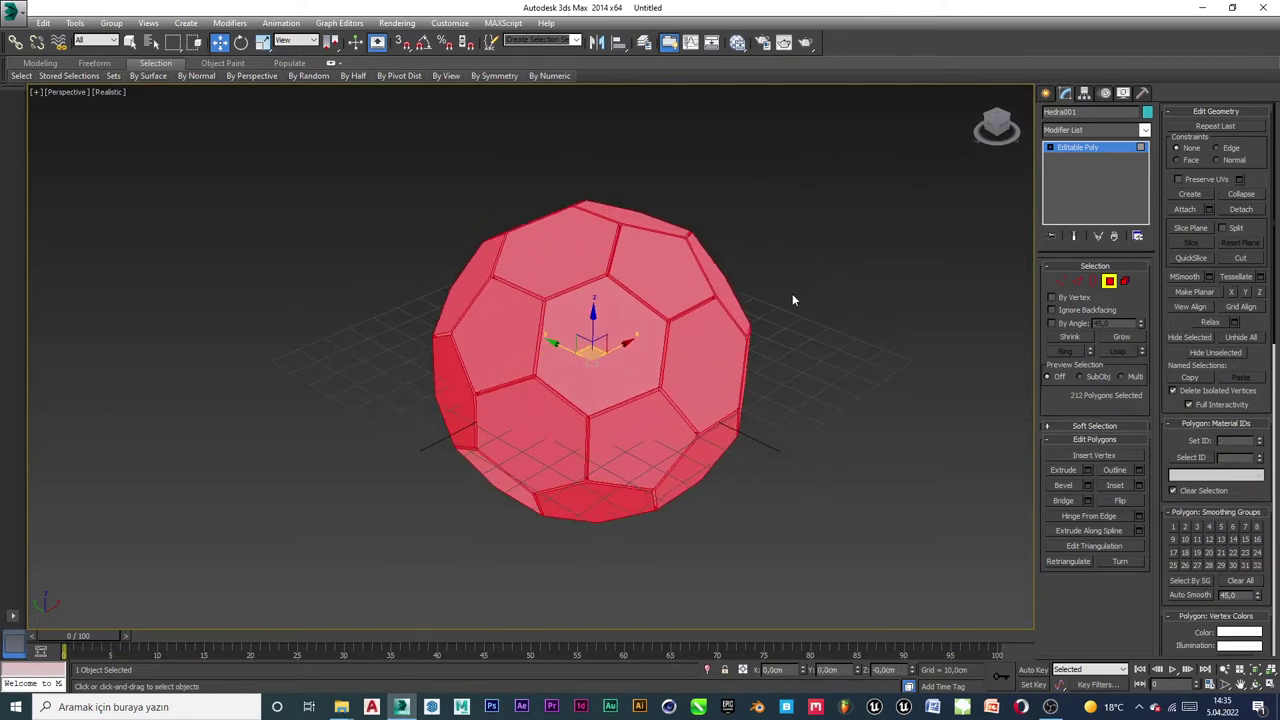
{"action": "left_click", "coordinate": [1234, 278]}
{"action": "left_click", "coordinate": [1234, 278]}
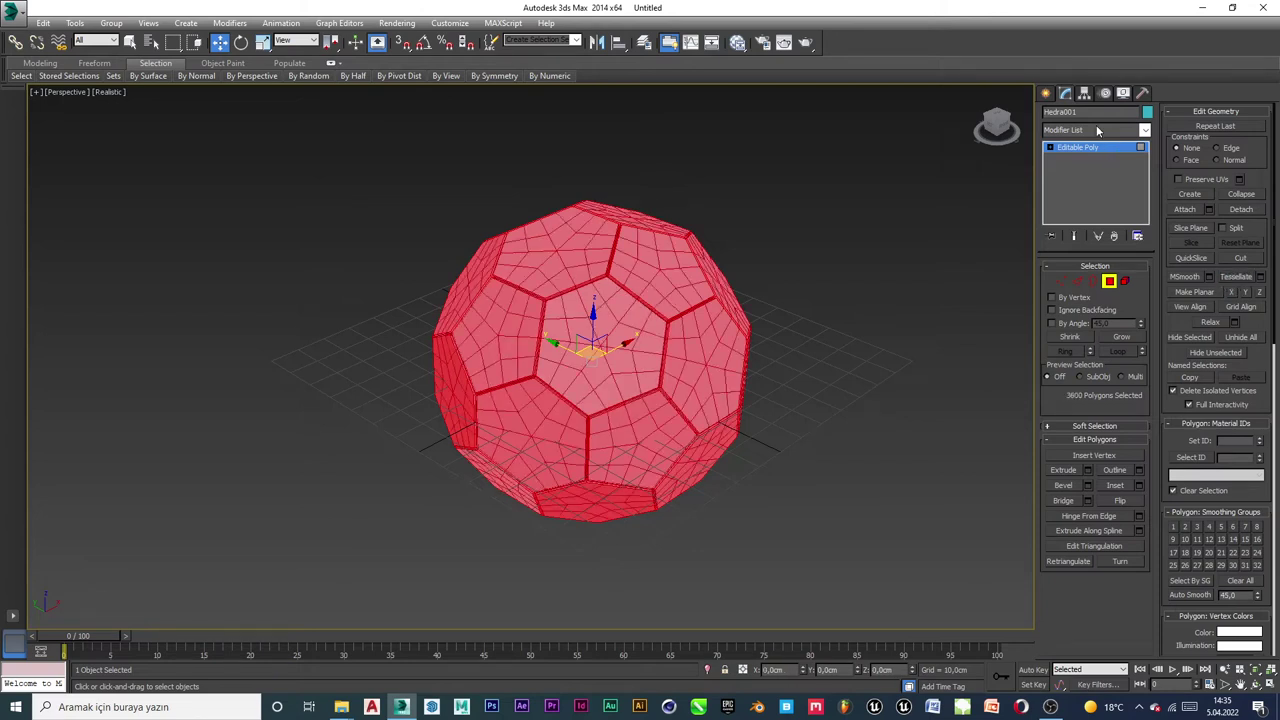
Leave polygon editing and add a Spherify modifier to the whole ball.
{"action": "left_click", "coordinate": [1109, 281]}
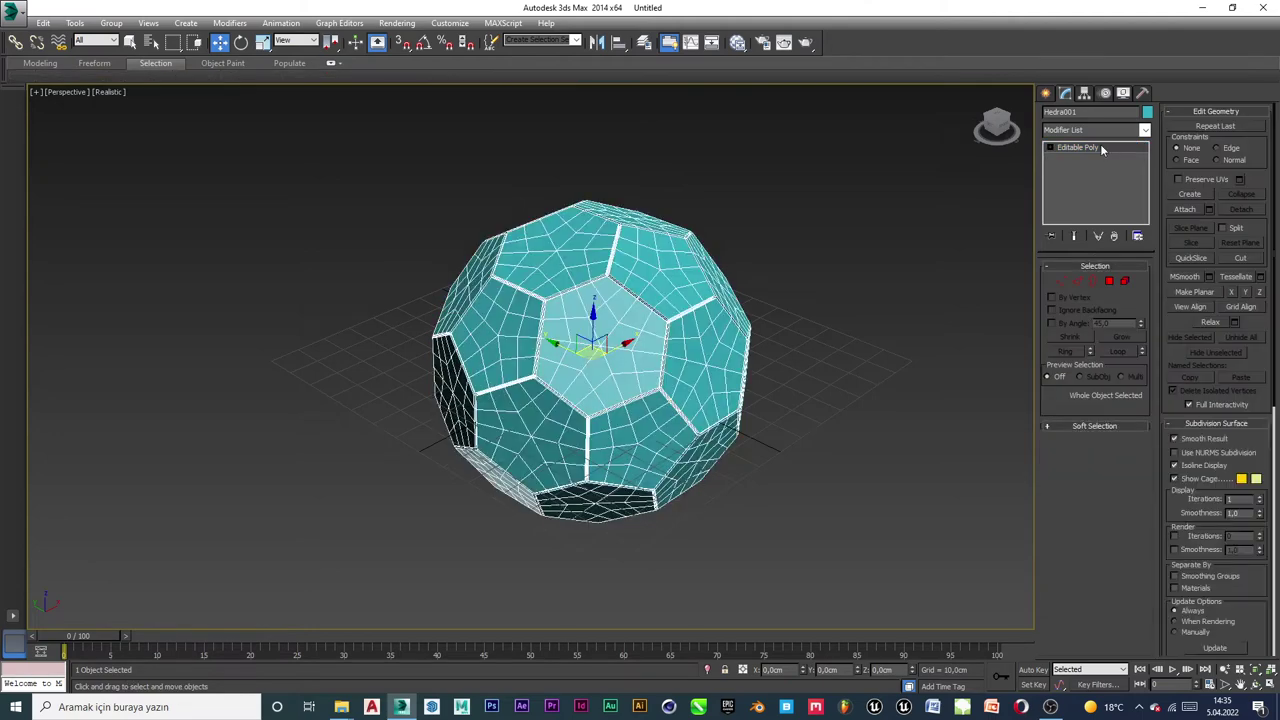
{"action": "left_click", "coordinate": [1090, 132]}
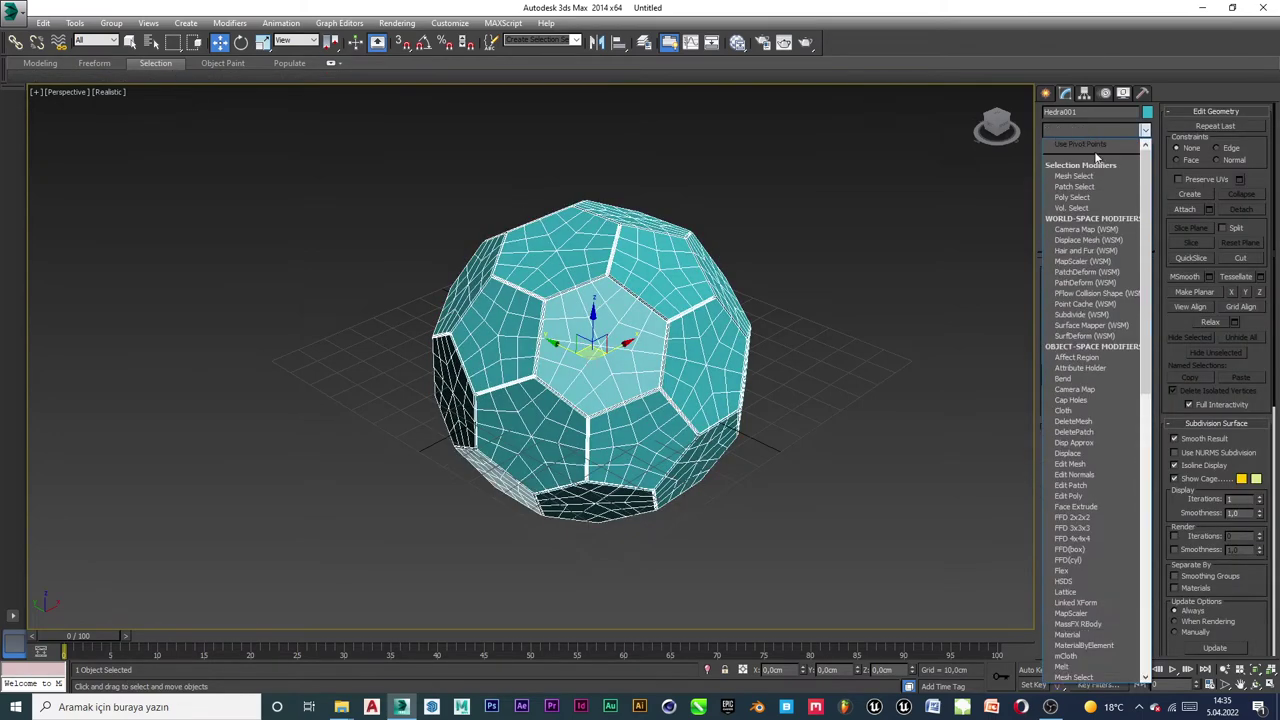
{"action": "type", "text": "sp"}
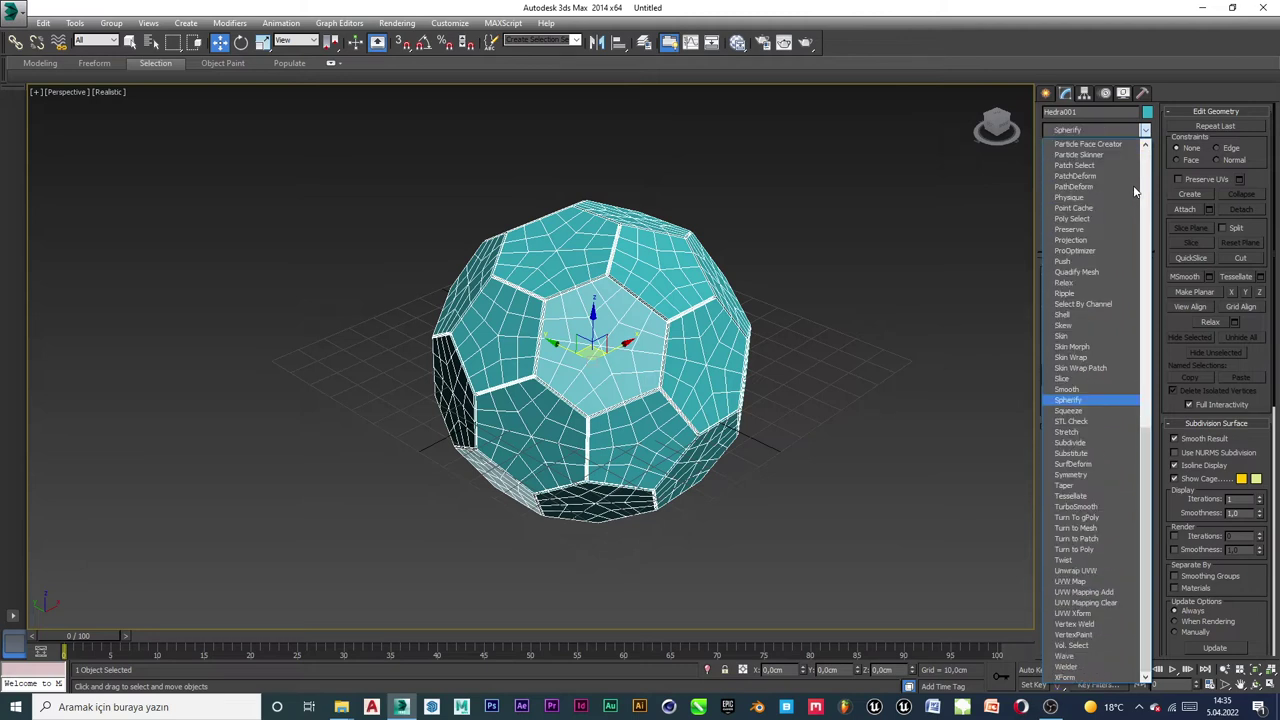
{"action": "key", "text": "Return"}
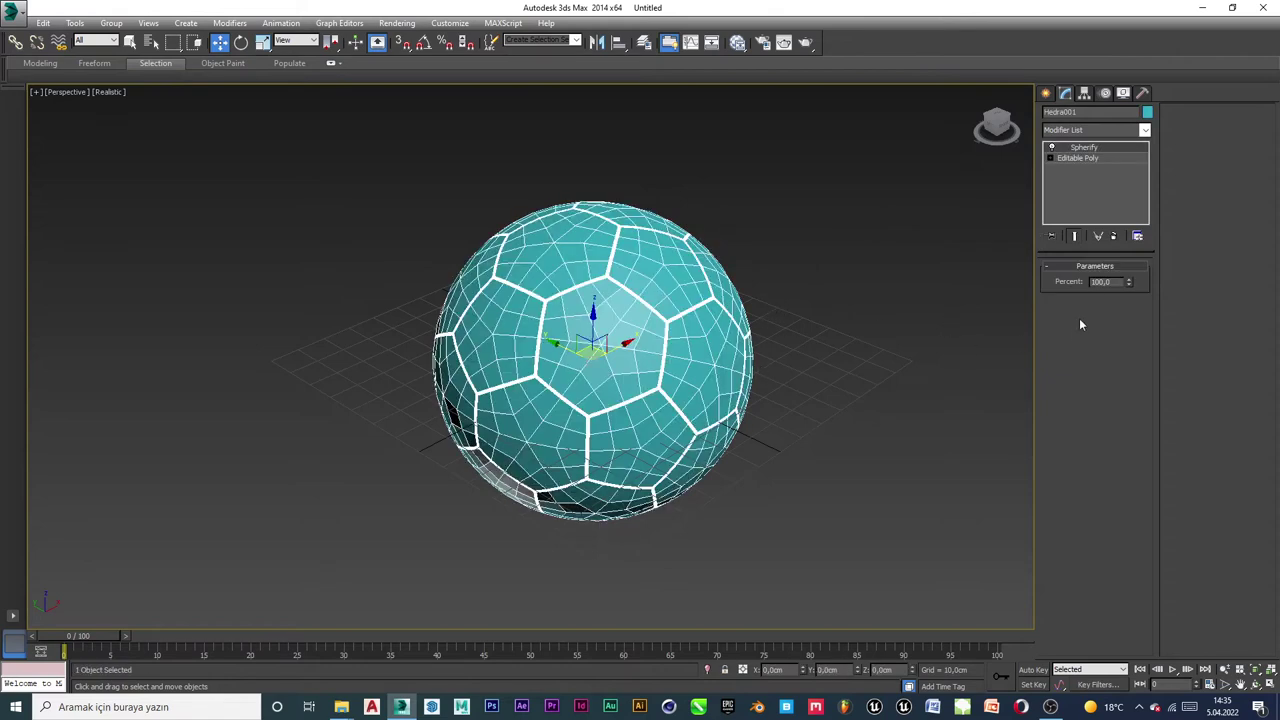
Try a Spherify percent of 85 and deselect the ball to check its shape.
{"action": "double_click", "coordinate": [1117, 281]}
{"action": "type", "text": "85"}
{"action": "key", "text": "Return"}
{"action": "left_click", "coordinate": [880, 268]}
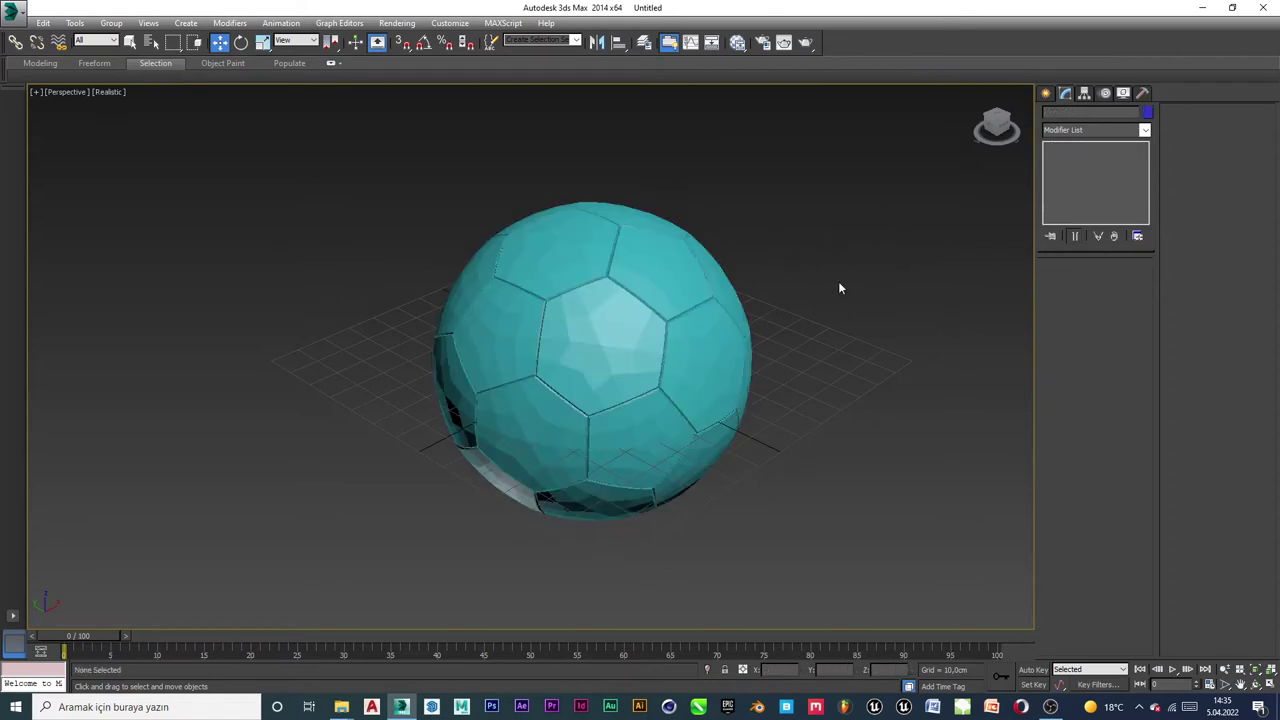
Reselect the ball, set its Spherify percent to 84 and inspect the seams up close with nothing selected.
{"action": "key", "text": "ctrl+z"}
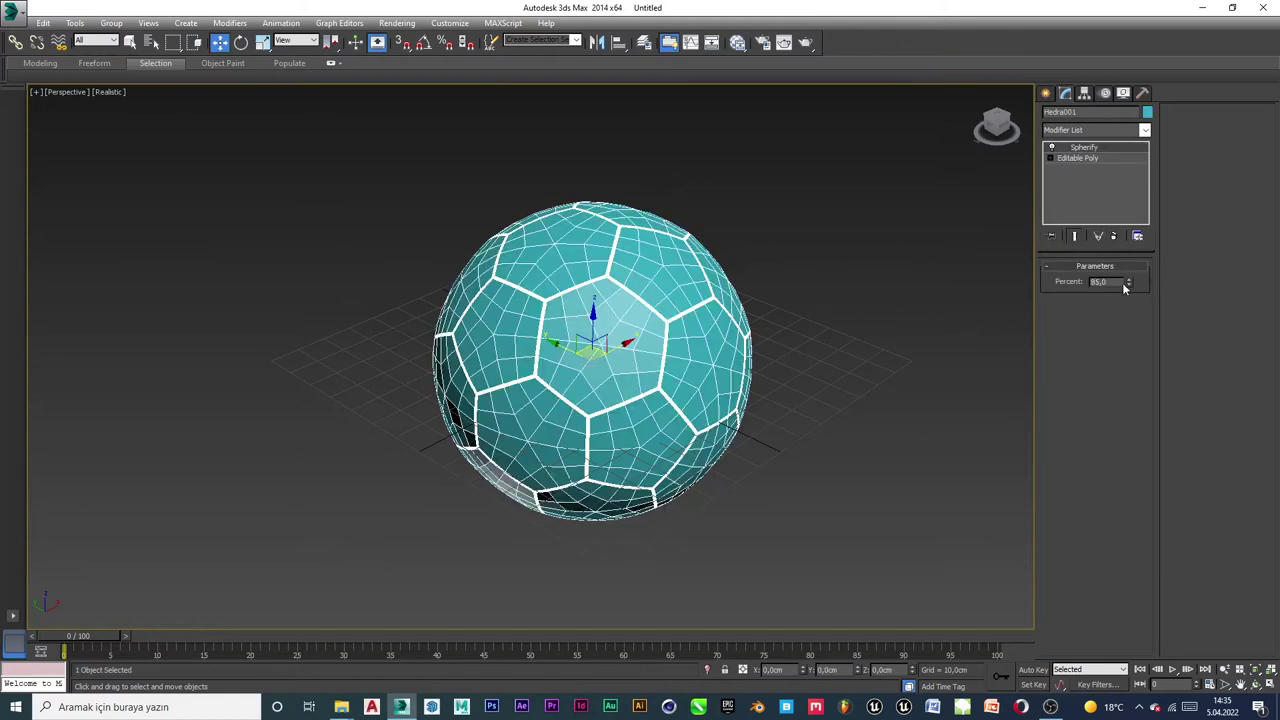
{"action": "type", "text": "84"}
{"action": "key", "text": "Return"}
{"action": "left_click", "coordinate": [891, 309]}
{"action": "scroll", "coordinate": [865, 301], "scroll_direction": "up", "scroll_amount": 5}
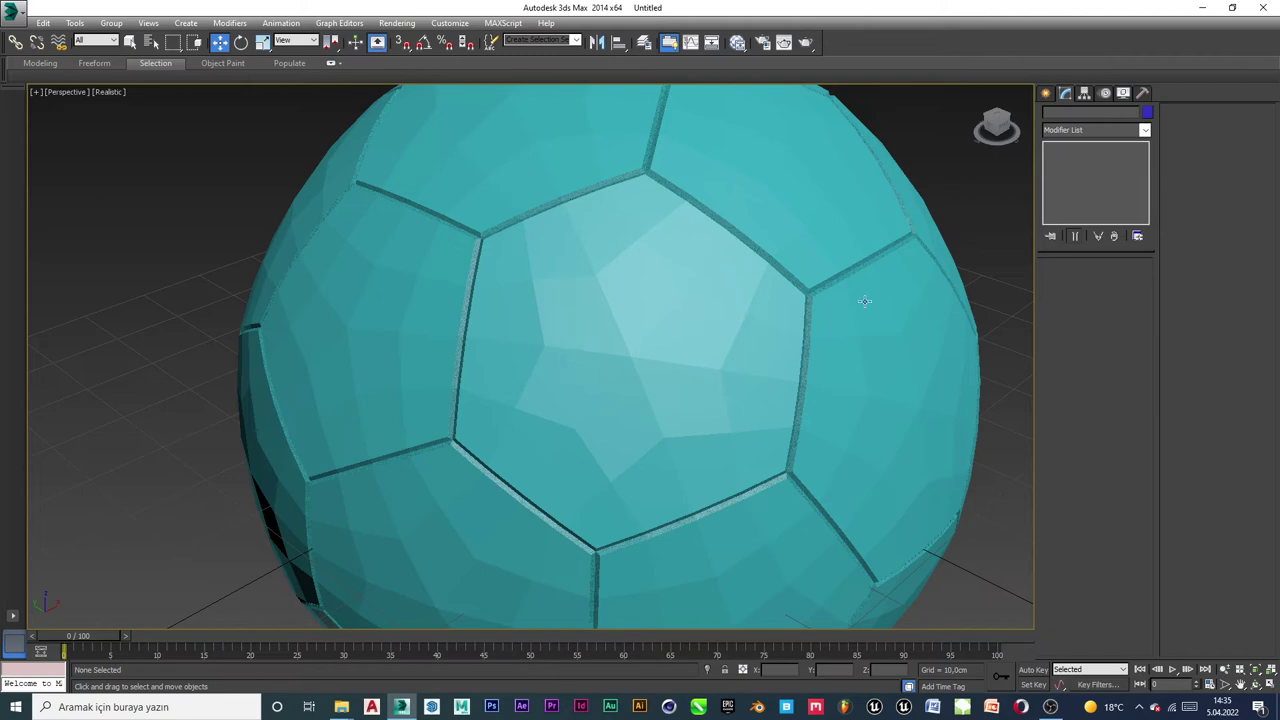
Set the ball's Spherify percent to 85, deselect it and check the shape from another side.
{"action": "left_click", "coordinate": [703, 327]}
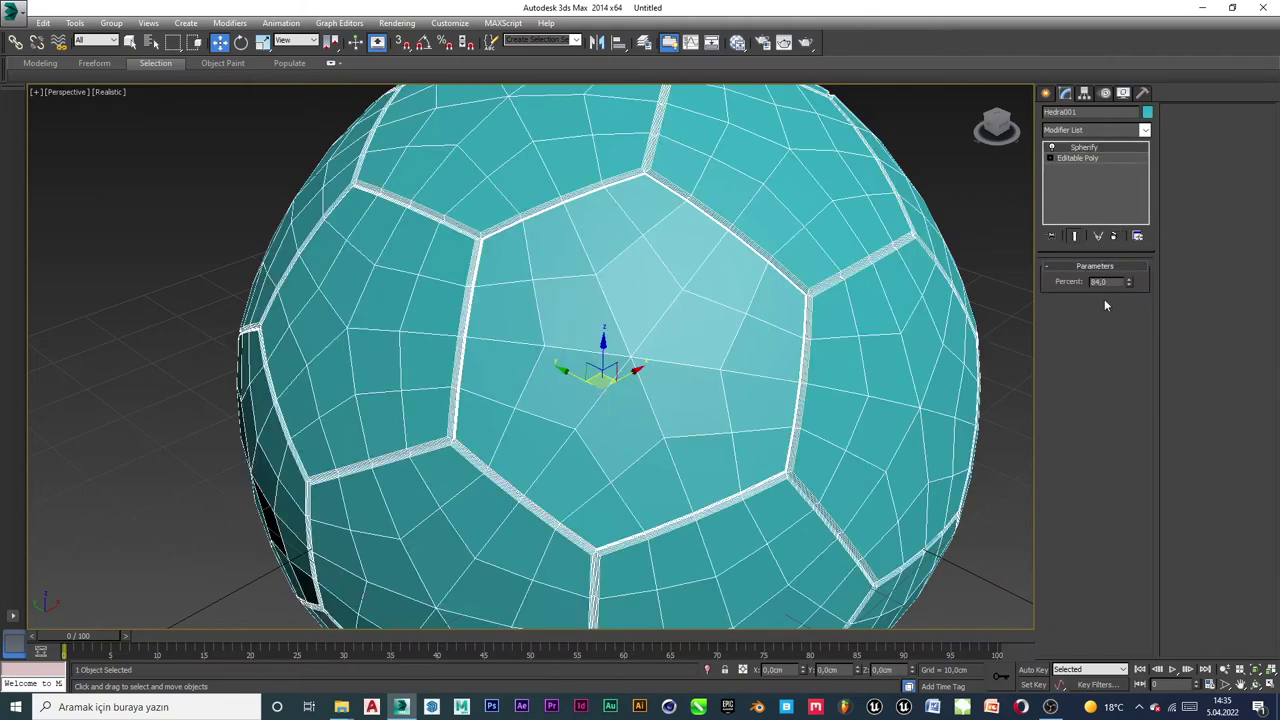
{"action": "type", "text": "85"}
{"action": "key", "text": "Return"}
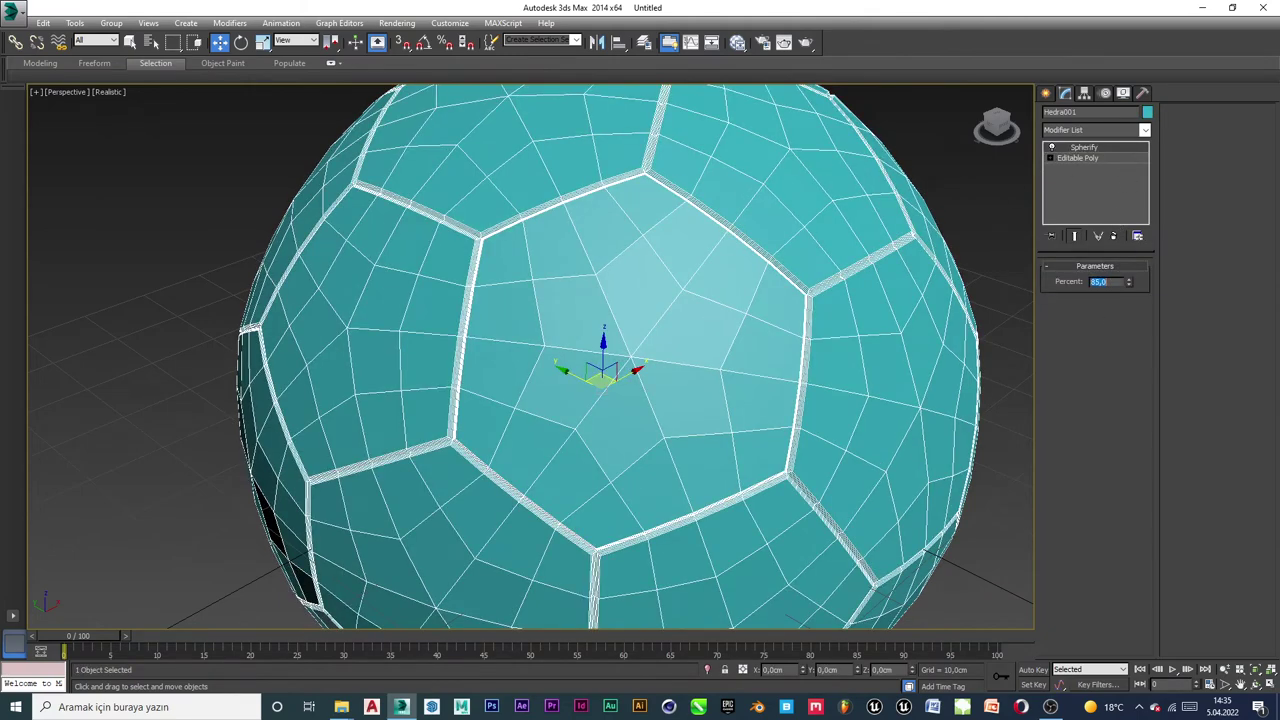
{"action": "left_click", "coordinate": [160, 331]}
{"action": "scroll", "coordinate": [160, 331], "scroll_direction": "down", "scroll_amount": 4}
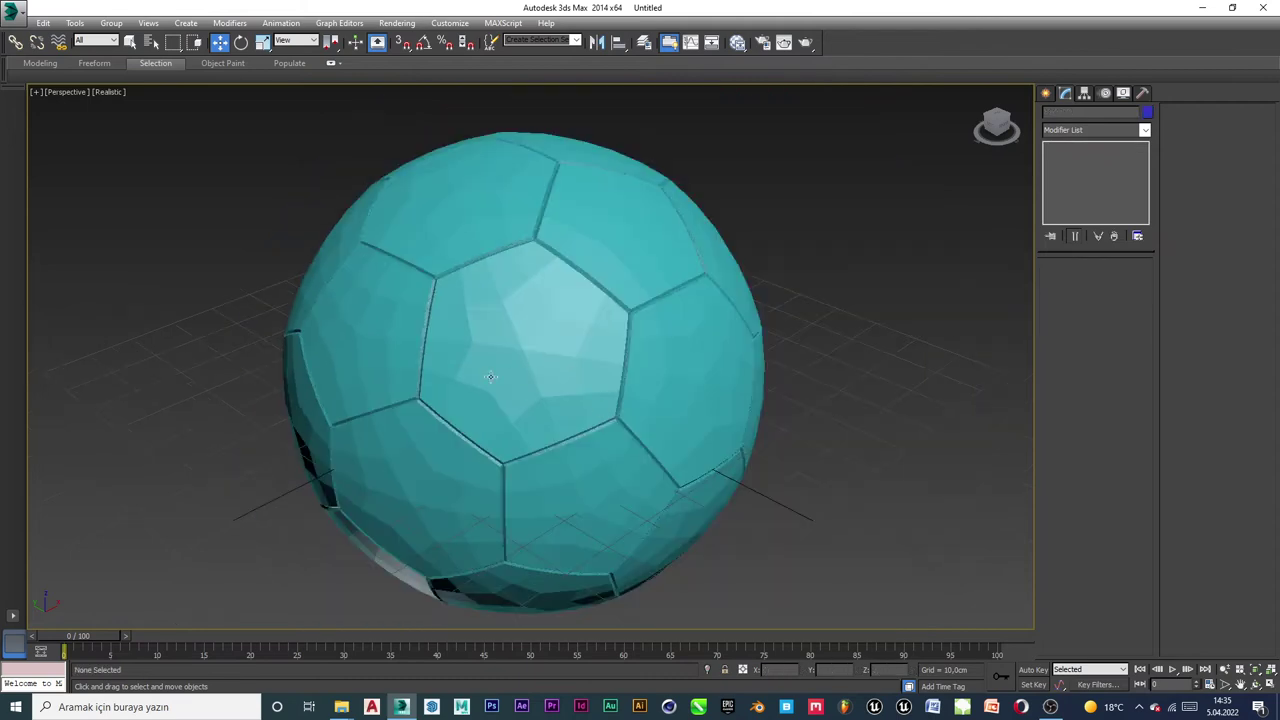
{"action": "middle_click_drag", "start_coordinate": [491, 370], "coordinate": [575, 358], "text": "alt"}
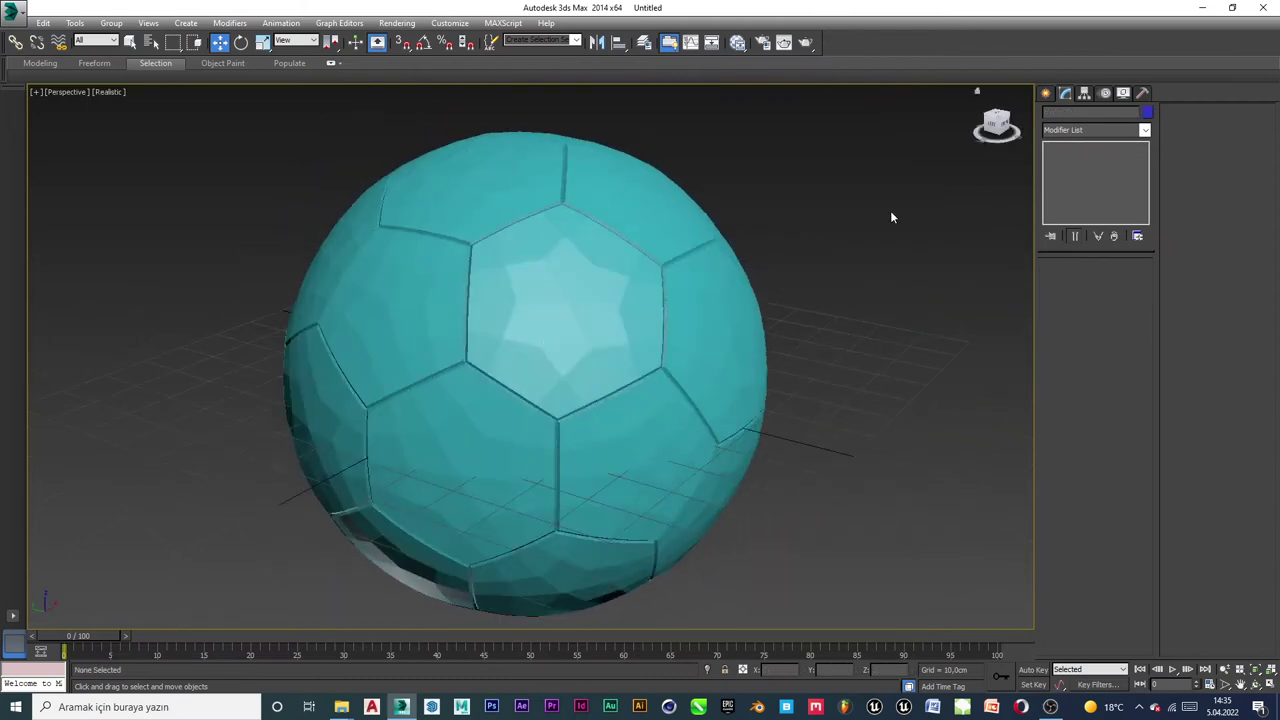
Add a TurboSmooth modifier on top of Spherify and inspect the smoothed ball with nothing selected.
{"action": "left_click", "coordinate": [689, 273]}
{"action": "left_click", "coordinate": [1100, 130]}
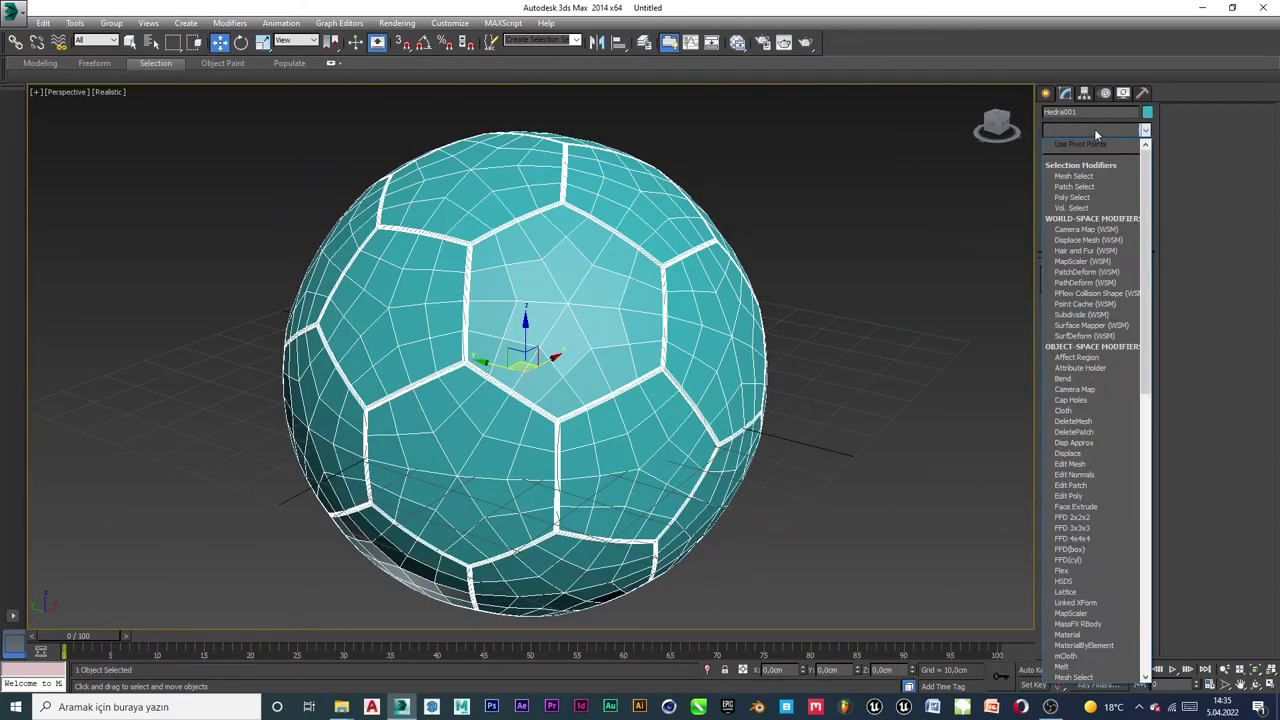
{"action": "type", "text": "tu"}
{"action": "key", "text": "Return"}
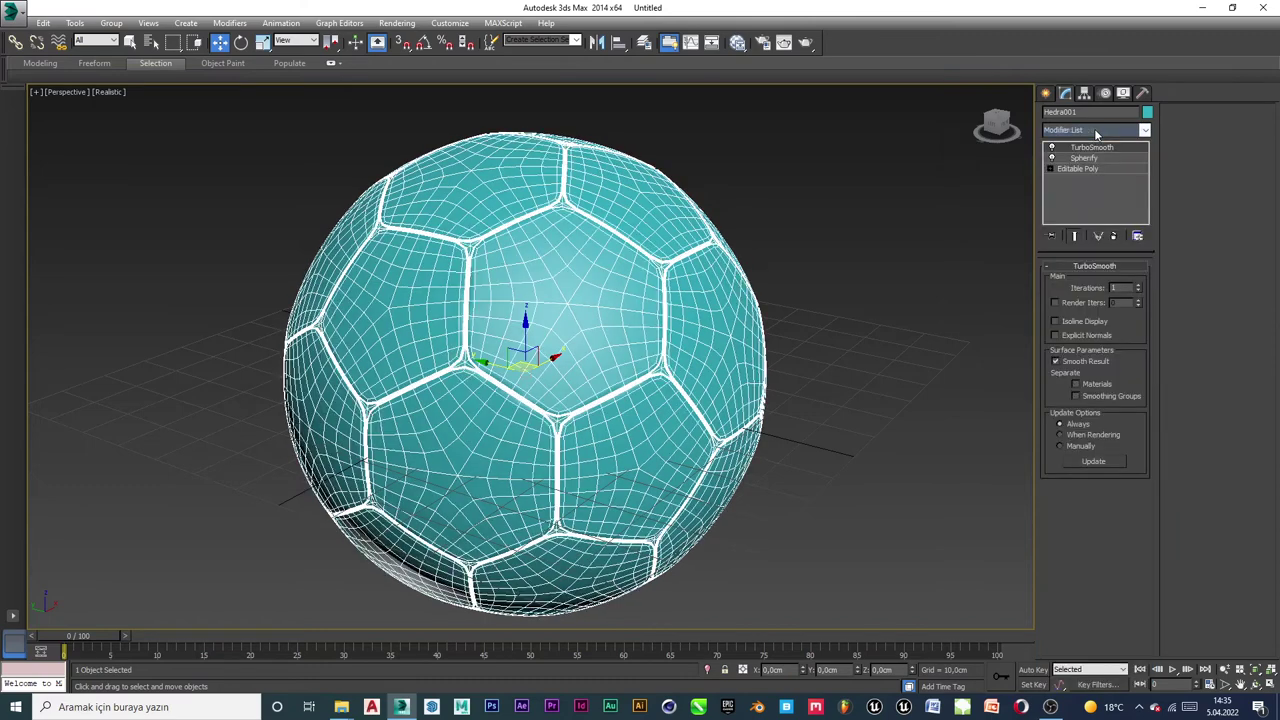
{"action": "left_click", "coordinate": [779, 277]}
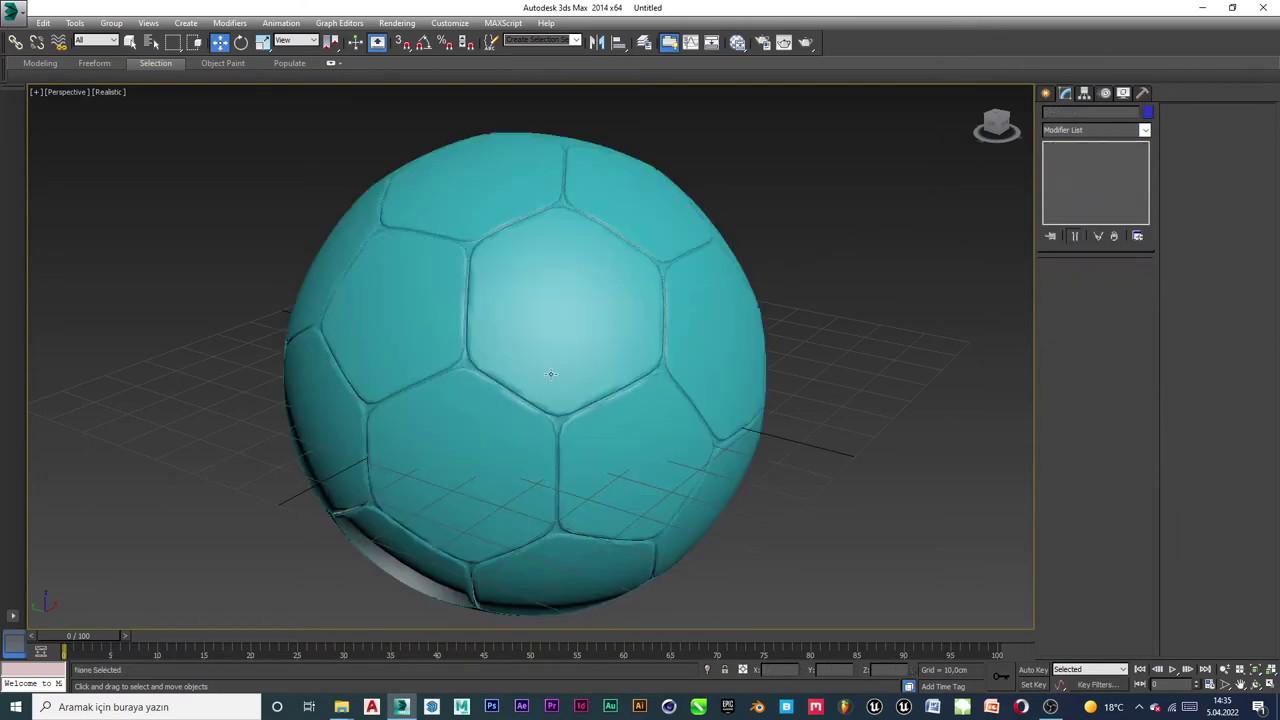
{"action": "middle_click_drag", "start_coordinate": [550, 374], "coordinate": [609, 309], "text": "alt"}
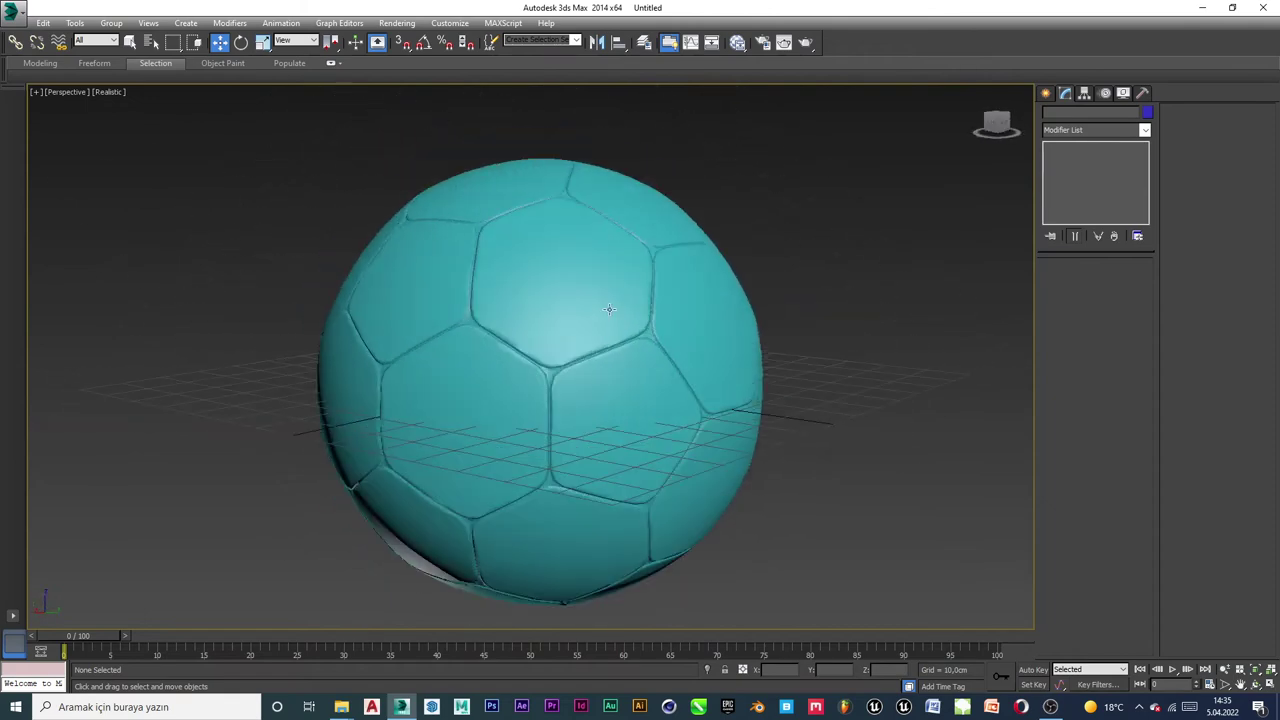
{"action": "left_click", "coordinate": [634, 300]}
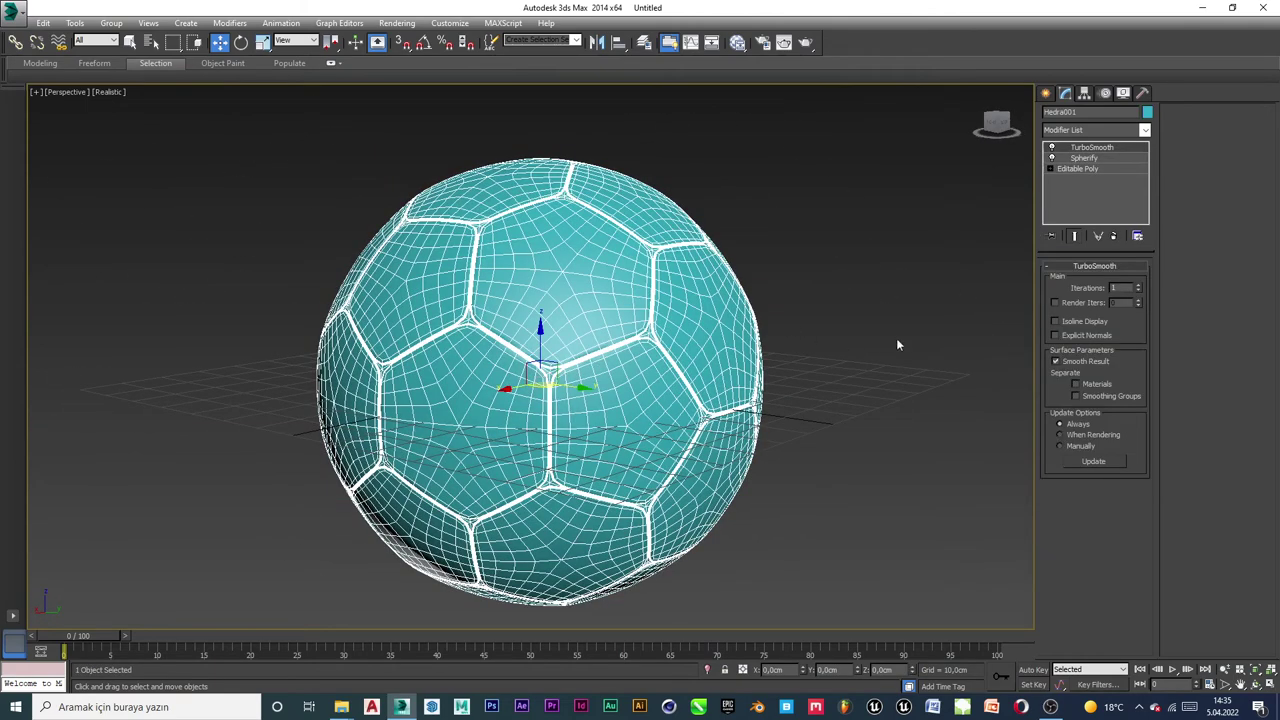
{"action": "left_click", "coordinate": [931, 260]}
Open the Slate Material Editor and place a new Multi/Sub-Object material in the node view.
{"action": "key", "text": "m"}
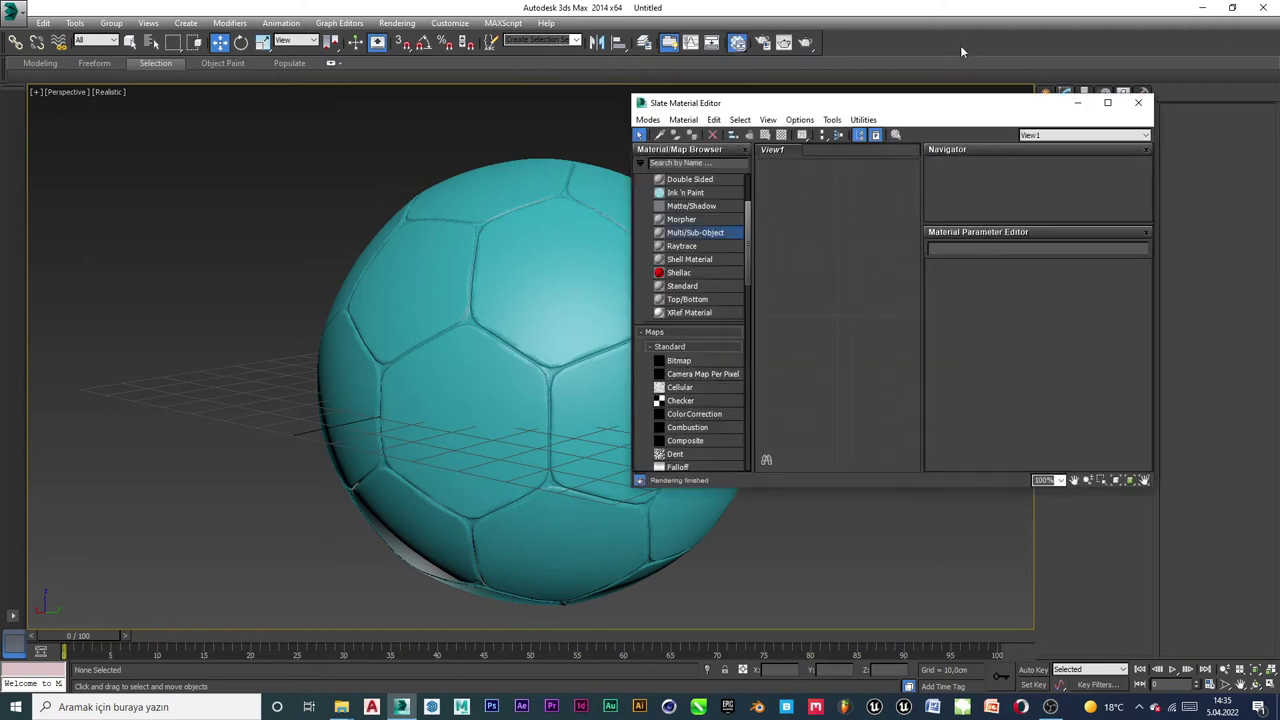
{"action": "left_click_drag", "start_coordinate": [935, 104], "coordinate": [1019, 142]}
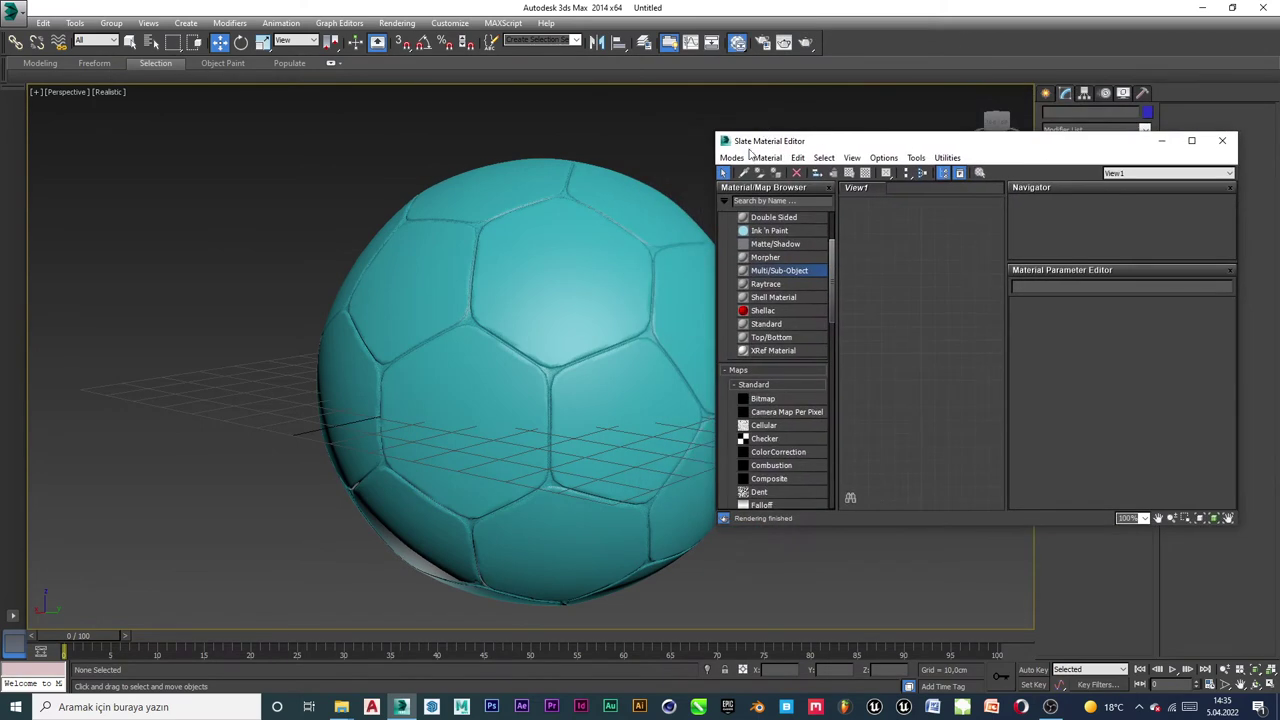
{"action": "left_click_drag", "start_coordinate": [793, 149], "coordinate": [816, 150]}
{"action": "left_click", "coordinate": [806, 217]}
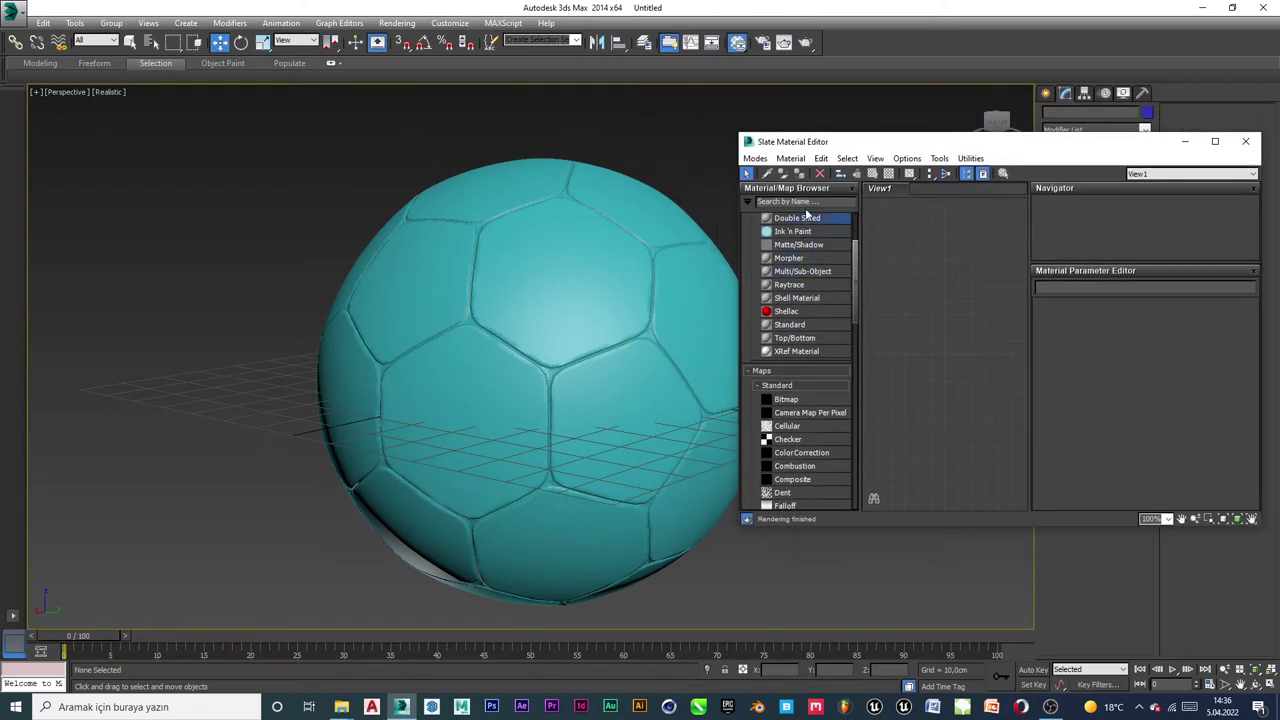
{"action": "scroll", "coordinate": [808, 262], "scroll_direction": "up", "scroll_amount": 1}
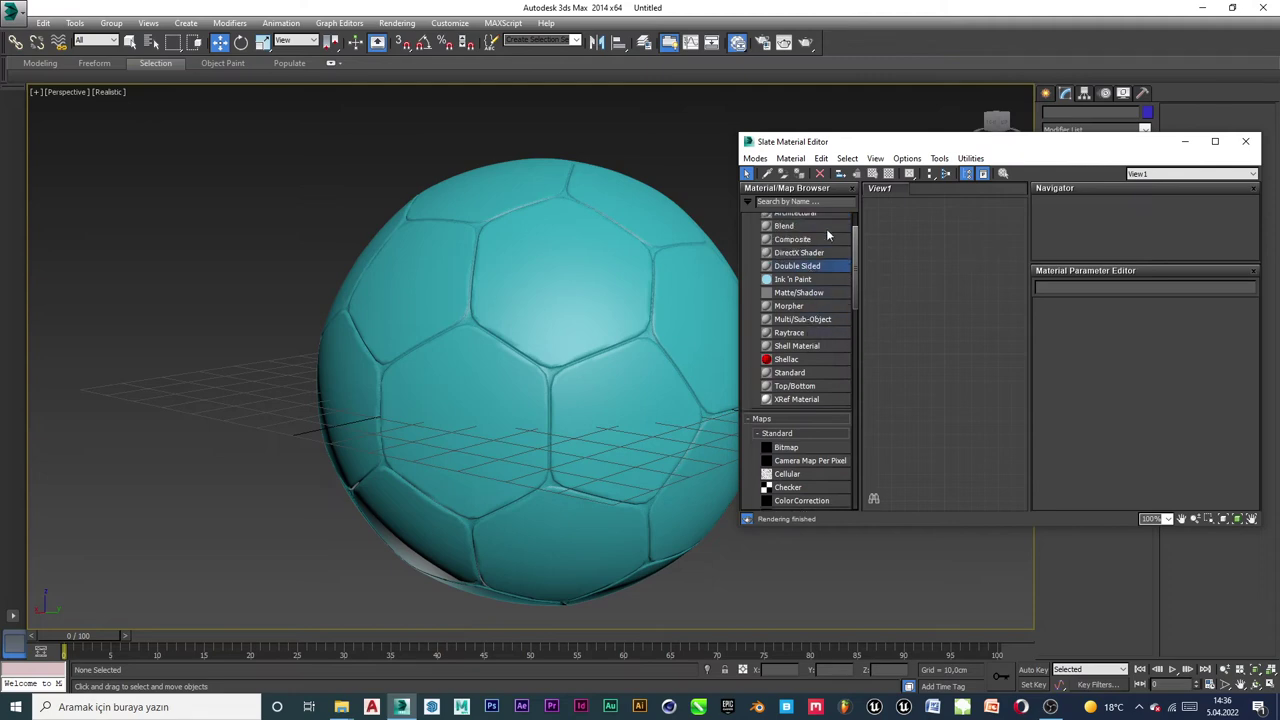
{"action": "left_click_drag", "start_coordinate": [911, 134], "coordinate": [958, 135]}
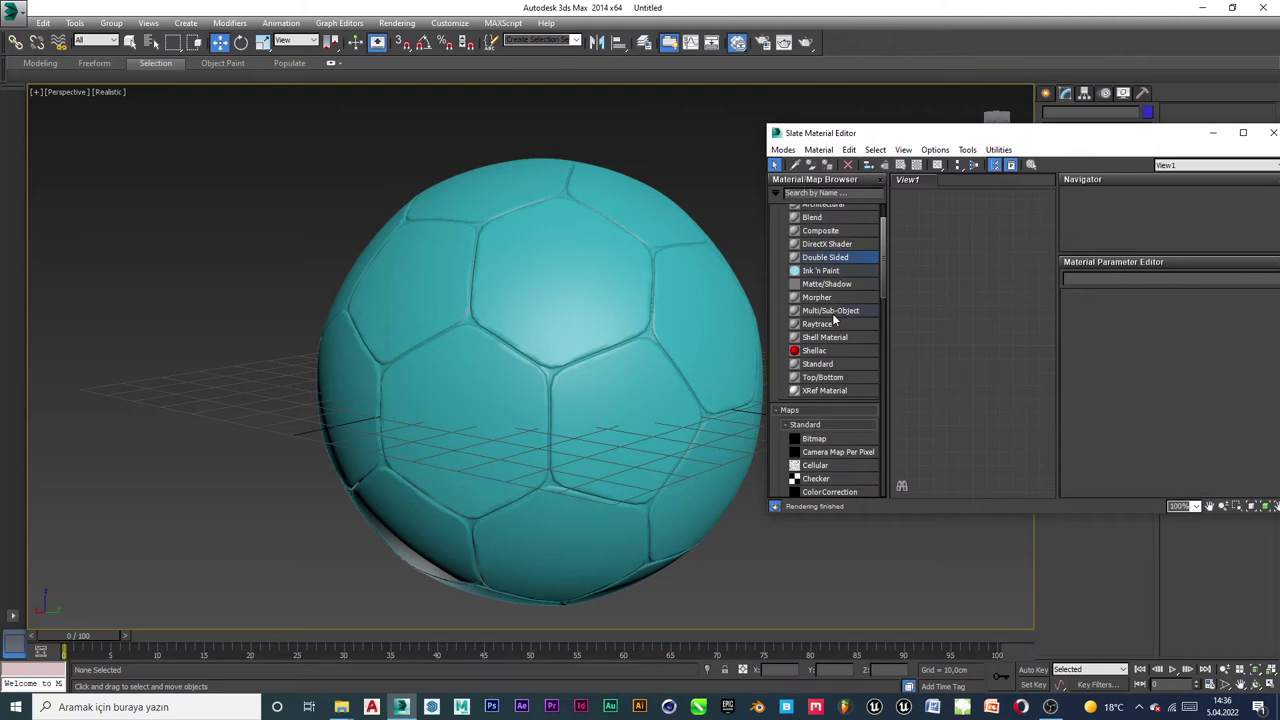
{"action": "left_click_drag", "start_coordinate": [830, 312], "coordinate": [962, 318]}
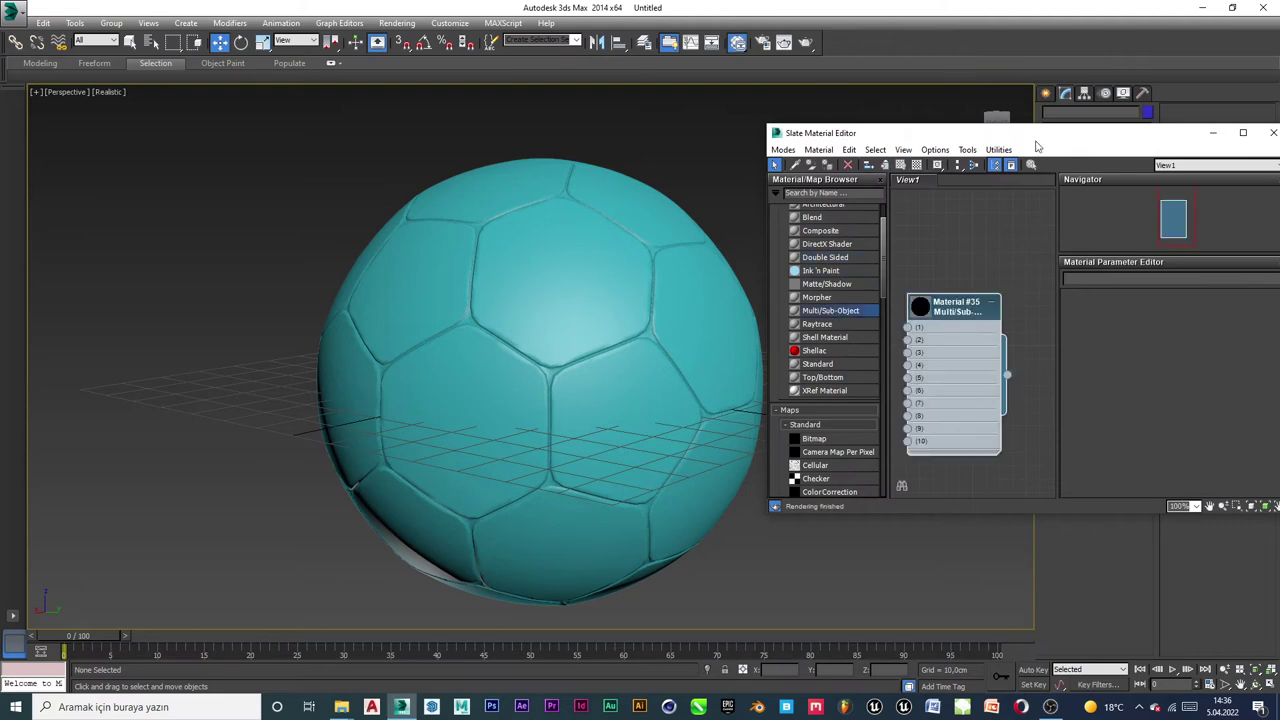
Open the Multi/Sub-Object material's parameters and delete sub-materials until only ID 1 is left.
{"action": "left_click_drag", "start_coordinate": [1037, 147], "coordinate": [463, 146]}
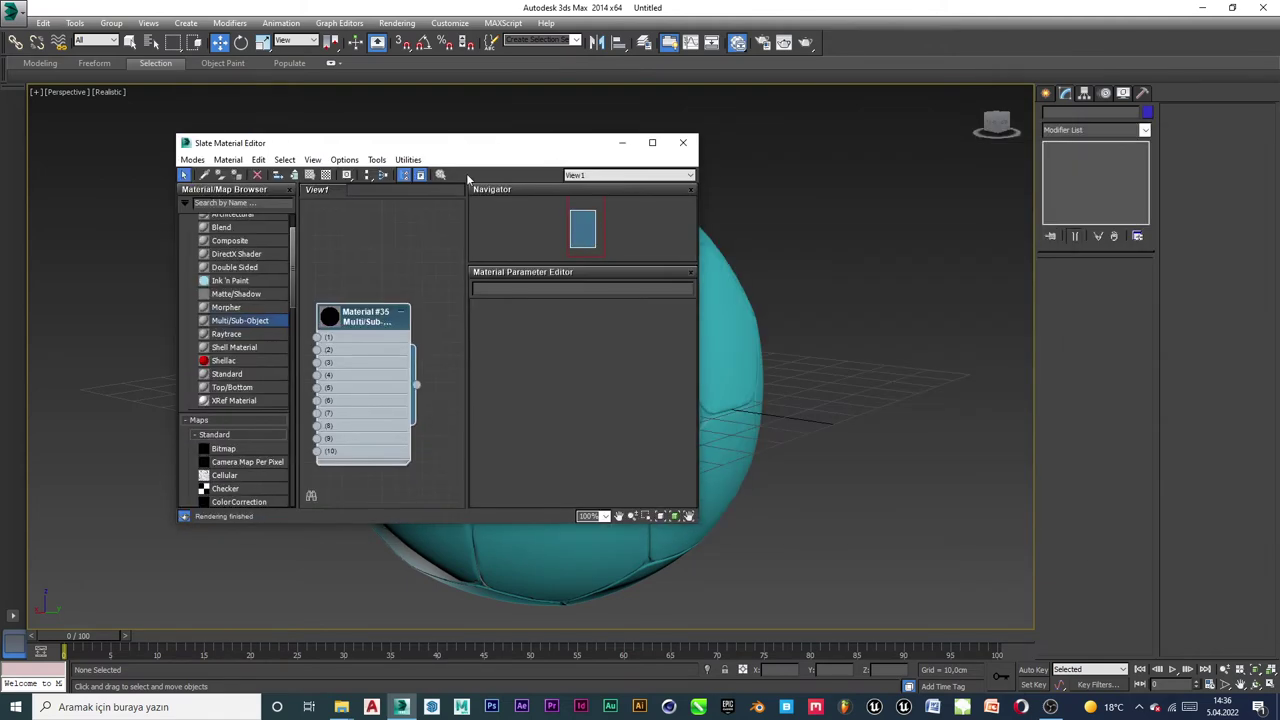
{"action": "double_click", "coordinate": [388, 356]}
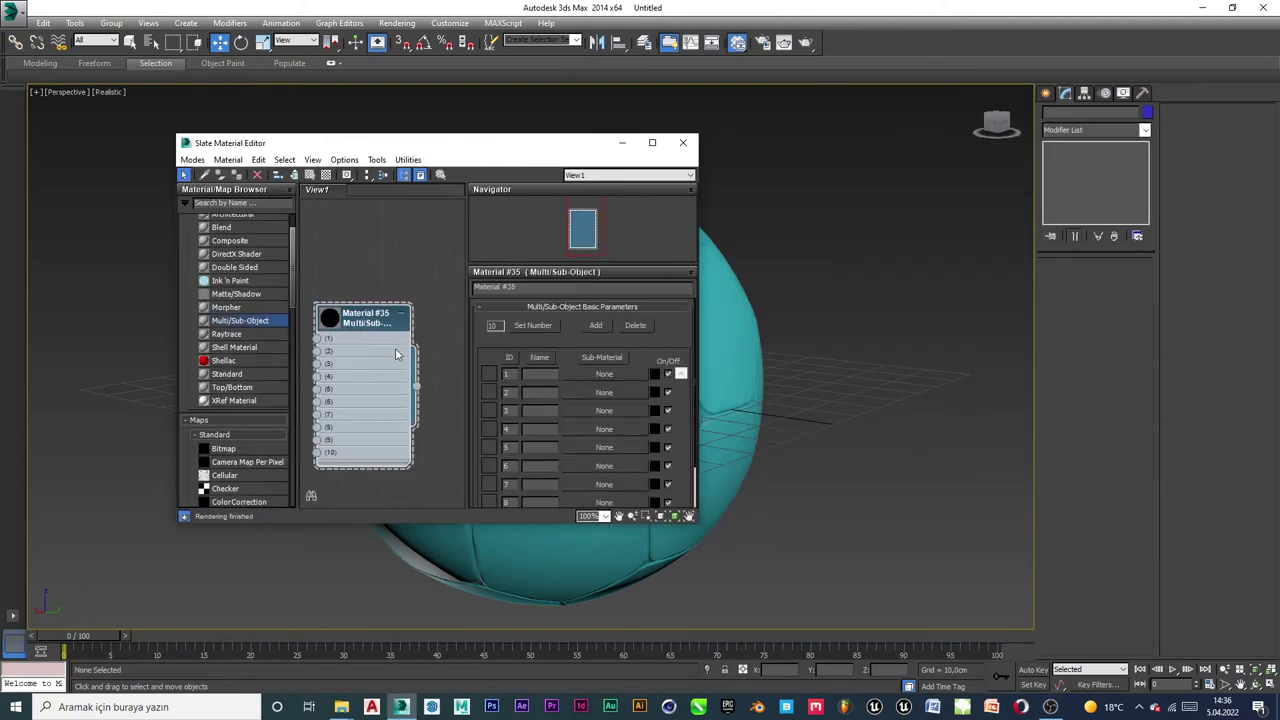
{"action": "left_click", "coordinate": [635, 327]}
{"action": "left_click", "coordinate": [635, 327]}
{"action": "left_click", "coordinate": [636, 327]}
{"action": "left_click", "coordinate": [636, 327]}
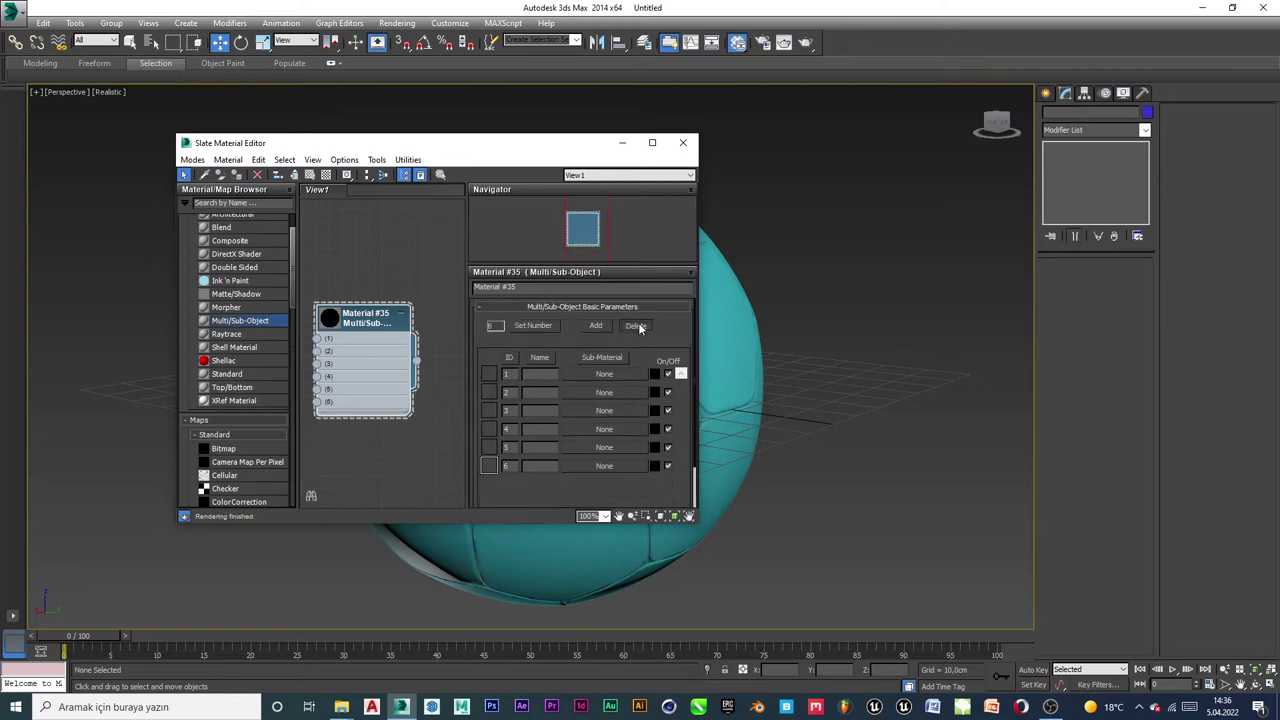
{"action": "left_click", "coordinate": [637, 328]}
{"action": "left_click", "coordinate": [637, 328]}
{"action": "left_click", "coordinate": [639, 328]}
{"action": "left_click", "coordinate": [640, 329]}
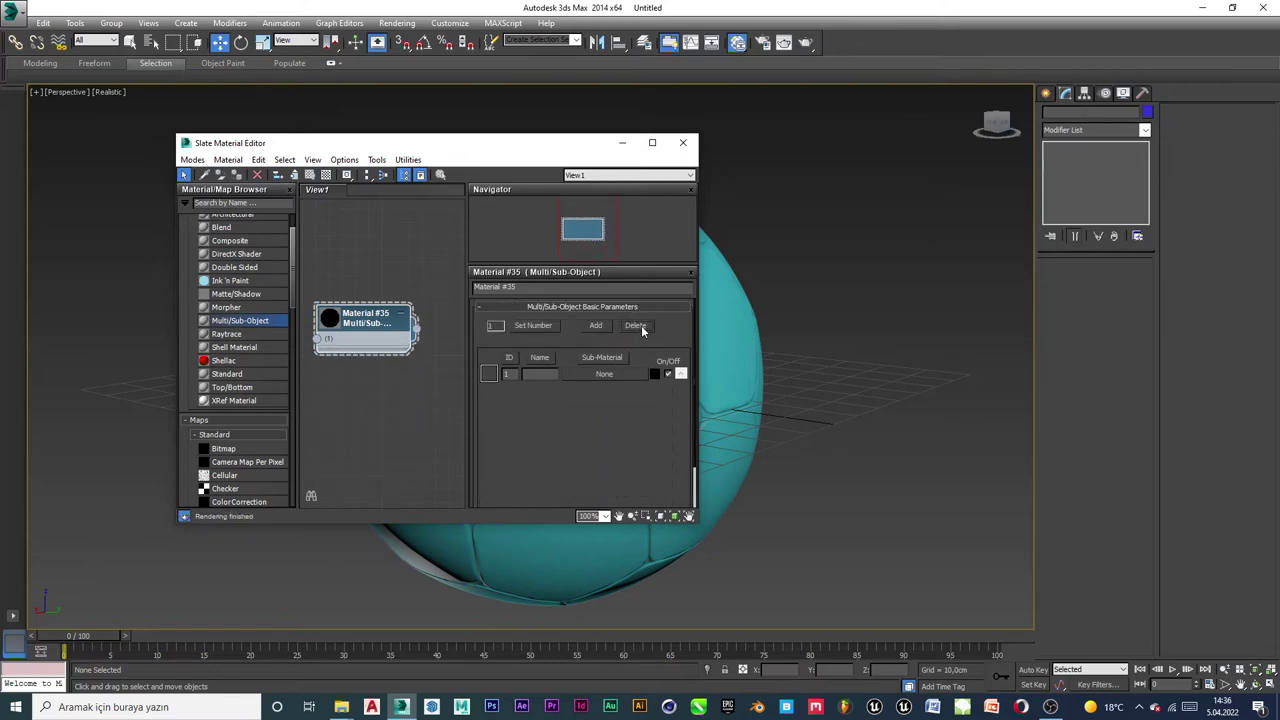
Add a second sub-material to the Multi/Sub-Object material and view the parameters of its Standard material.
{"action": "left_click_drag", "start_coordinate": [559, 152], "coordinate": [939, 155]}
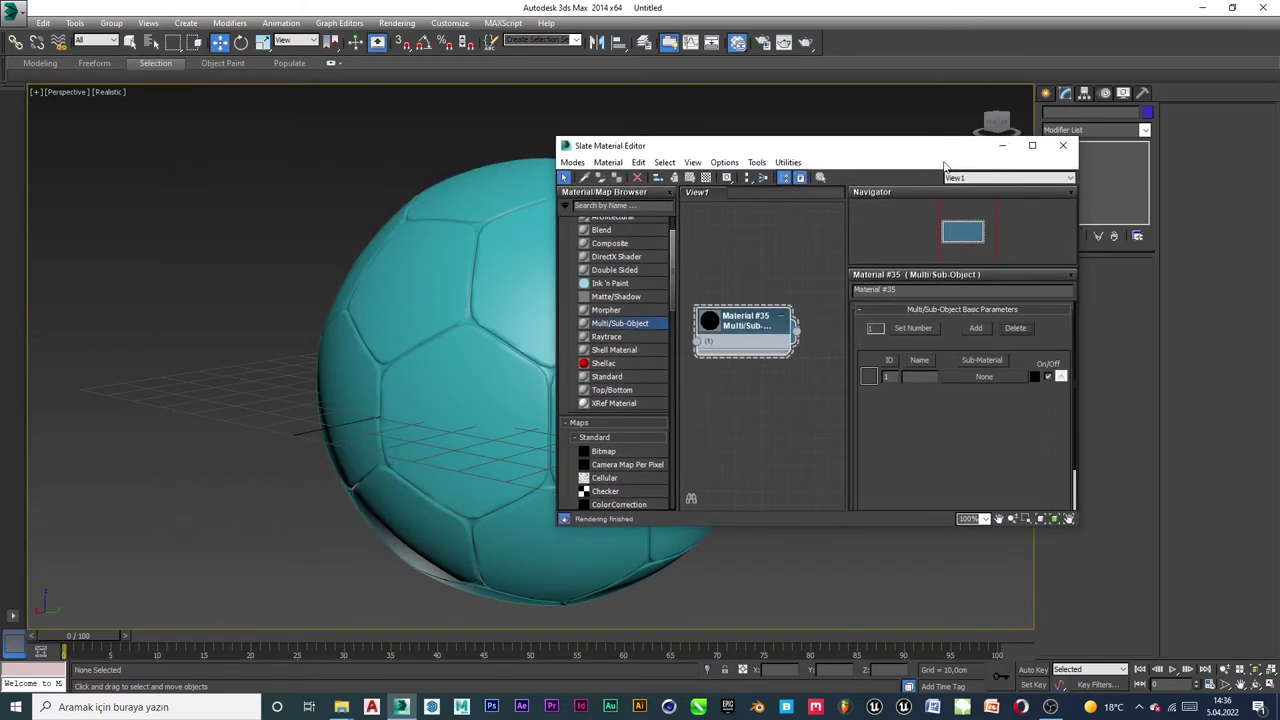
{"action": "left_click", "coordinate": [979, 332]}
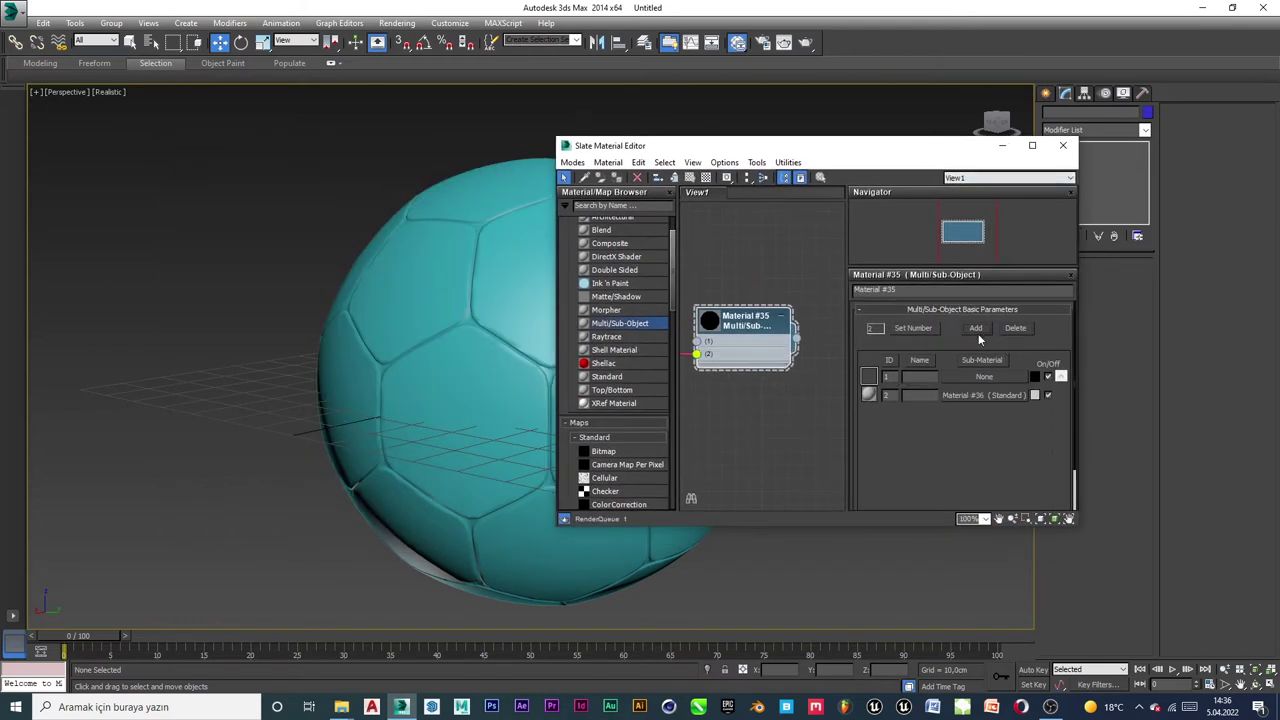
{"action": "left_click", "coordinate": [968, 396]}
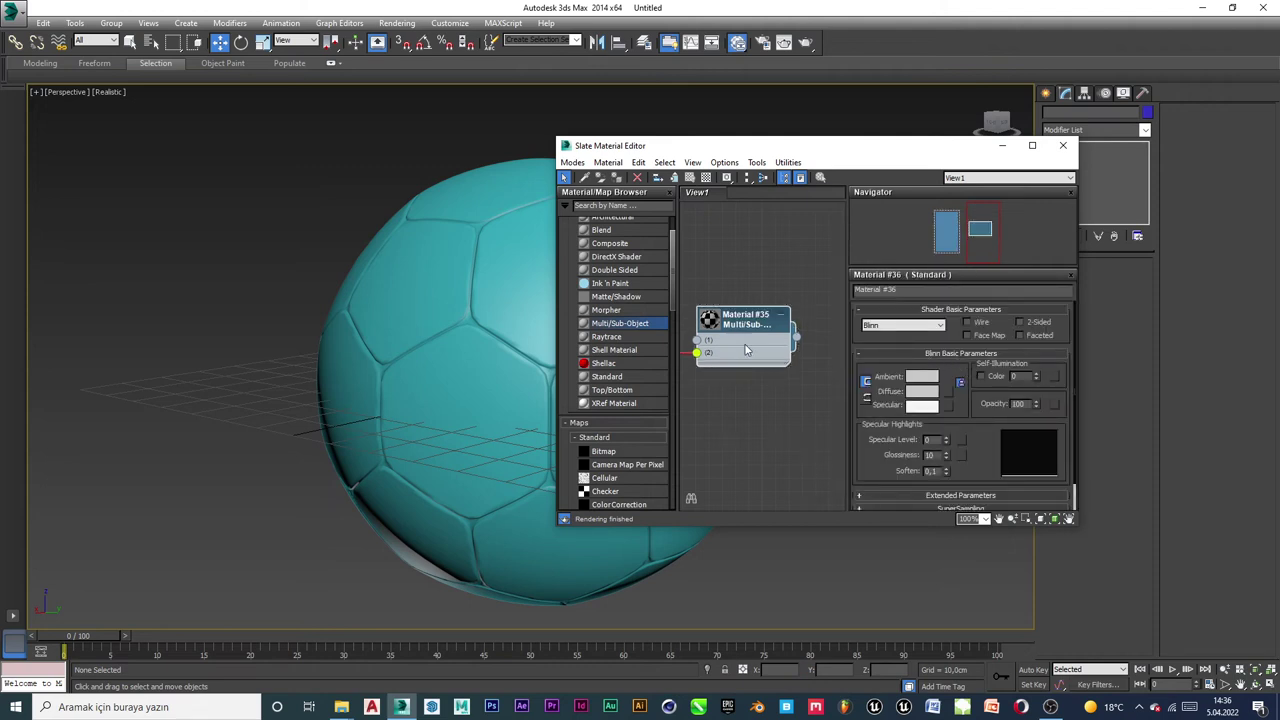
{"action": "left_click", "coordinate": [955, 244]}
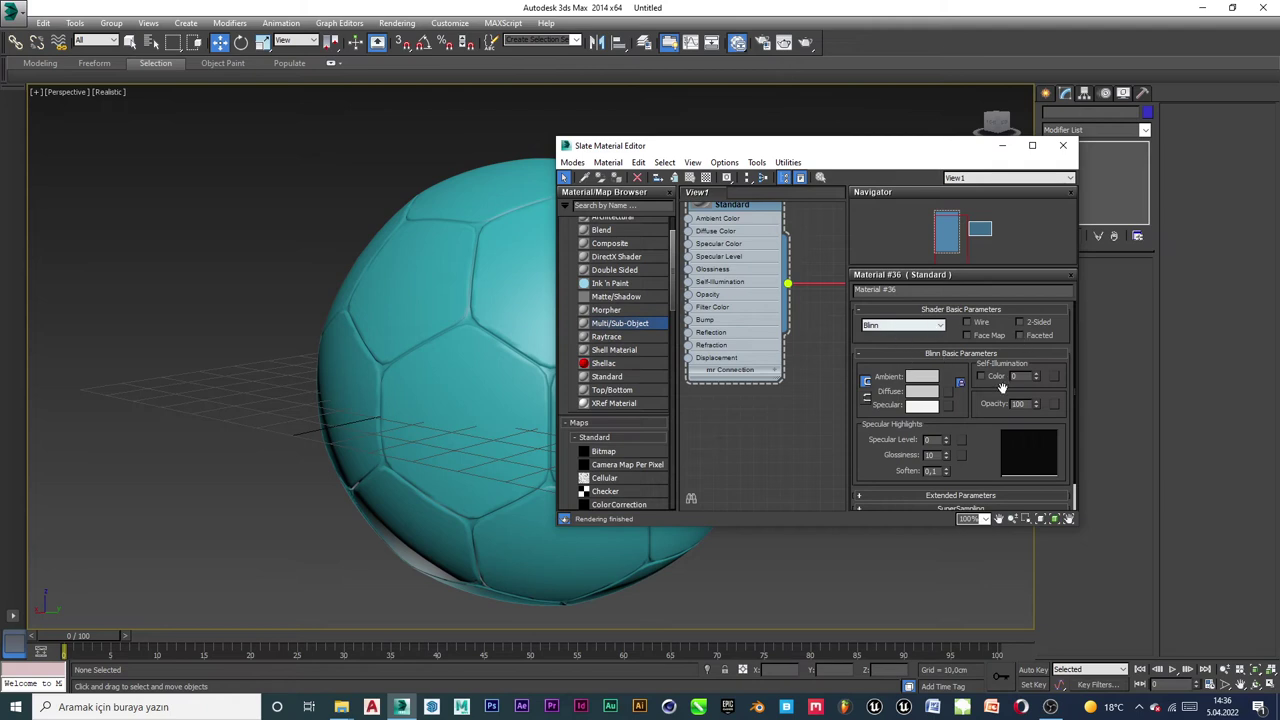
{"action": "scroll", "coordinate": [998, 431], "scroll_direction": "down", "scroll_amount": 1}
{"action": "scroll", "coordinate": [994, 433], "scroll_direction": "up", "scroll_amount": 1}
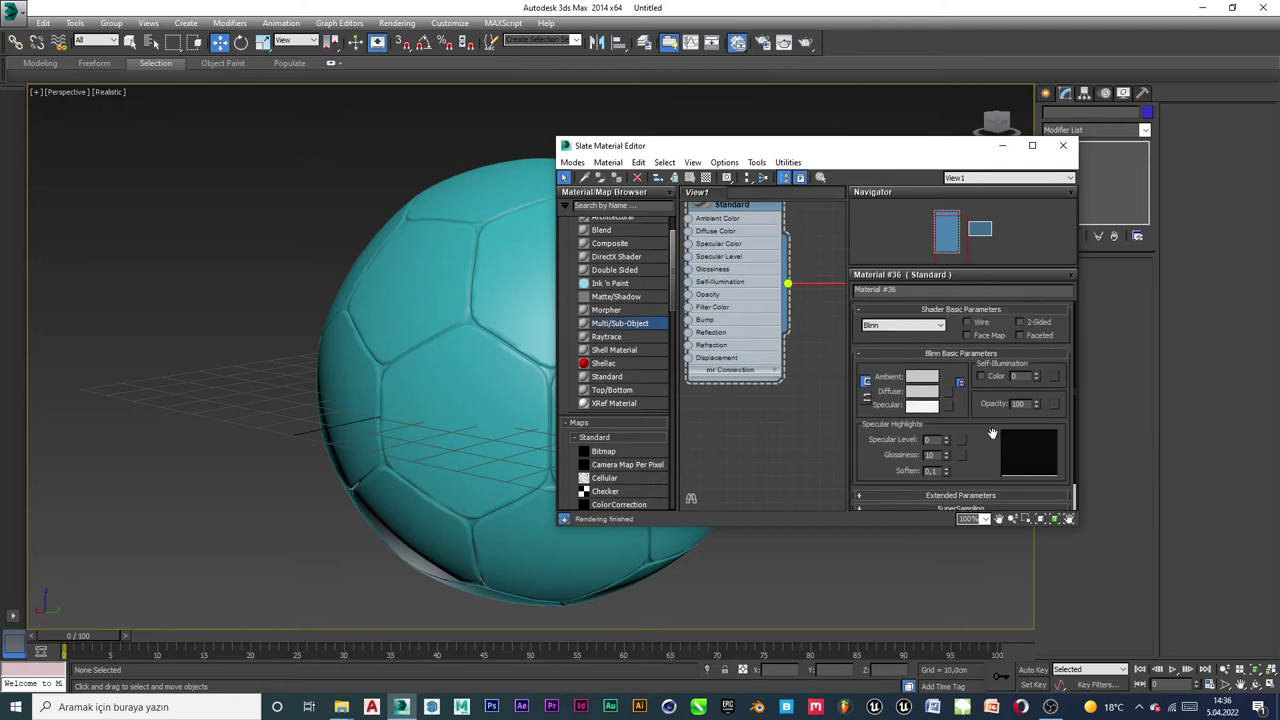
{"action": "left_click", "coordinate": [1071, 276]}
{"action": "left_click_drag", "start_coordinate": [960, 423], "coordinate": [915, 330]}
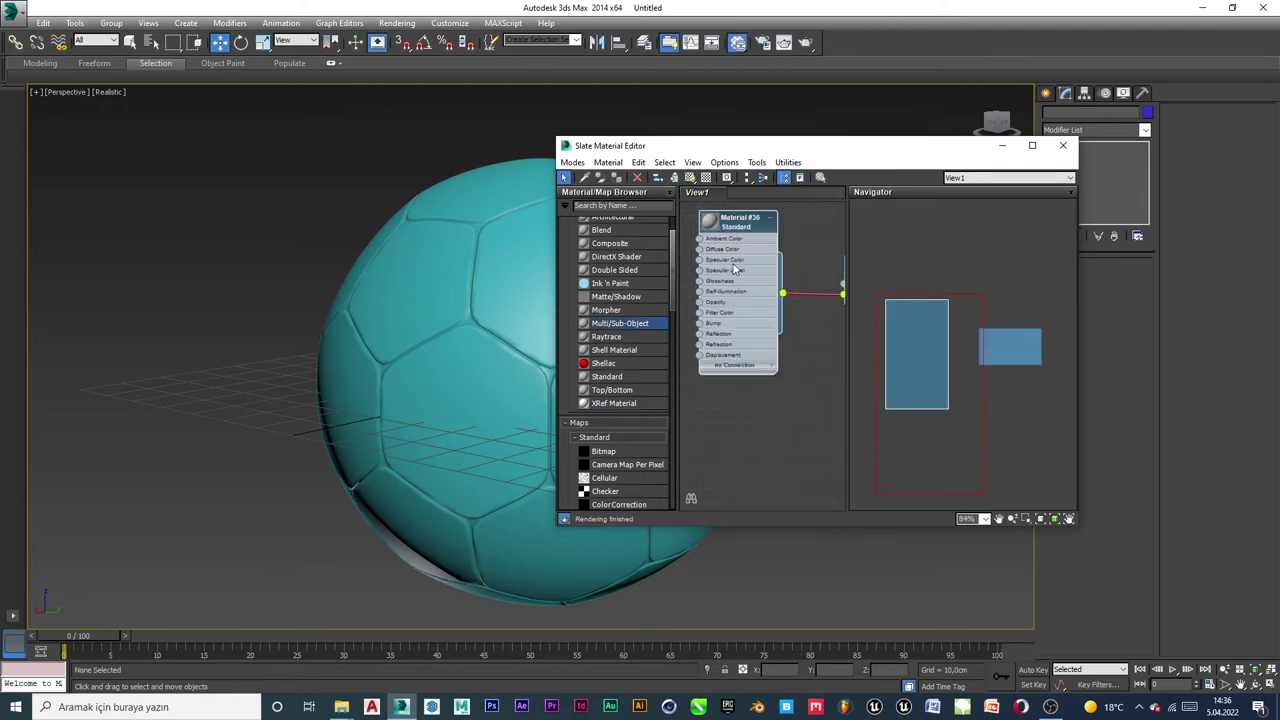
{"action": "double_click", "coordinate": [915, 330]}
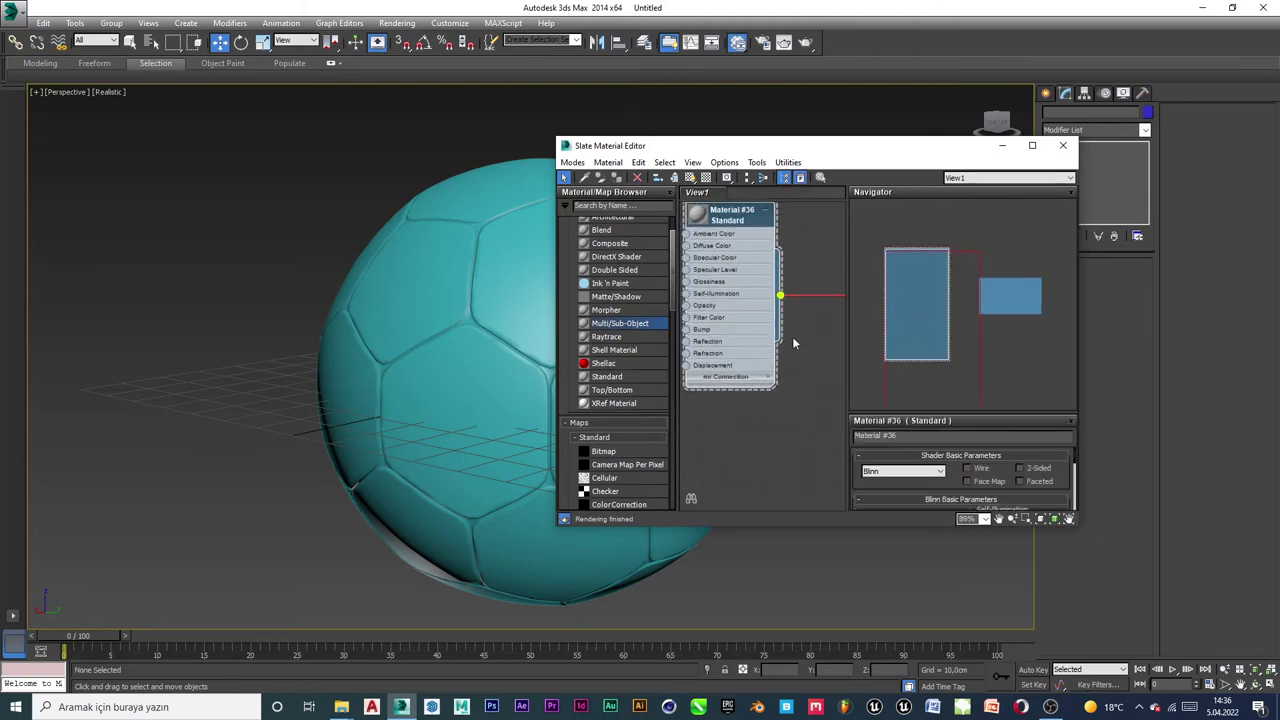
{"action": "scroll", "coordinate": [792, 336], "scroll_direction": "down", "scroll_amount": 2}
{"action": "middle_click_drag", "start_coordinate": [792, 336], "coordinate": [707, 356]}
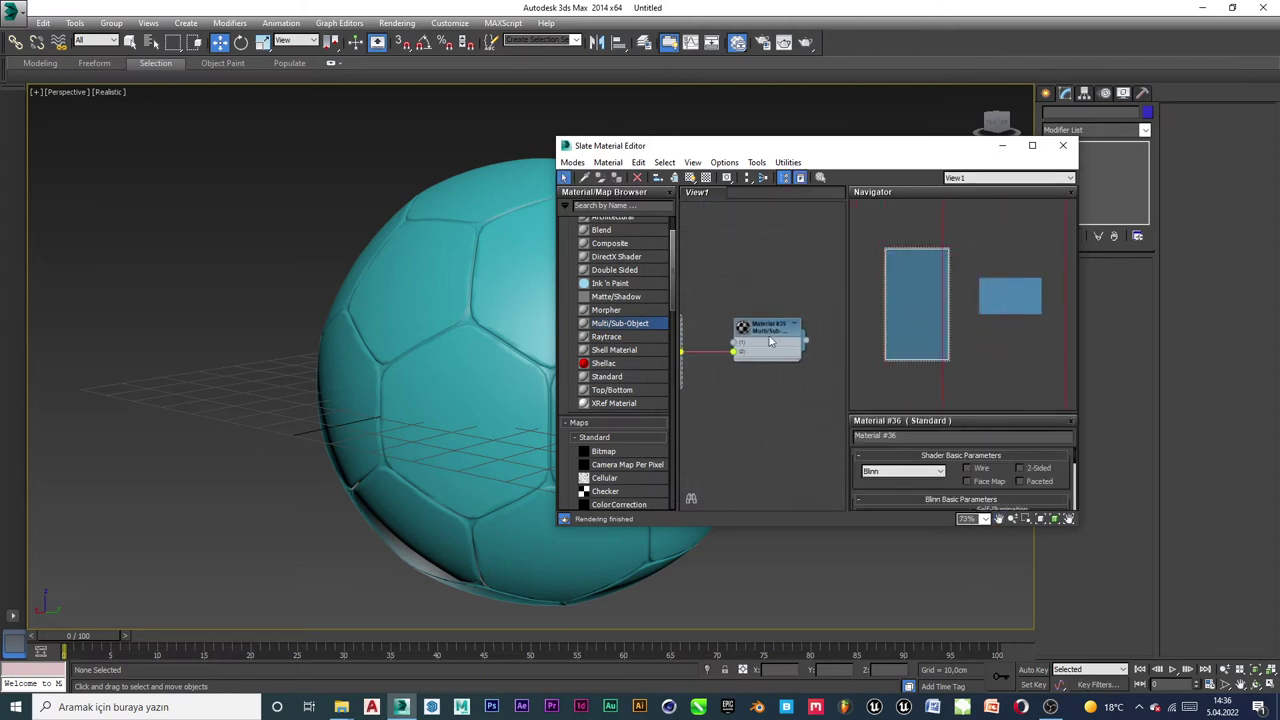
Reopen the Multi/Sub-Object parameters and duplicate the Standard material from ID 2 into the empty ID 1 slot, using the Copy method.
{"action": "double_click", "coordinate": [772, 333]}
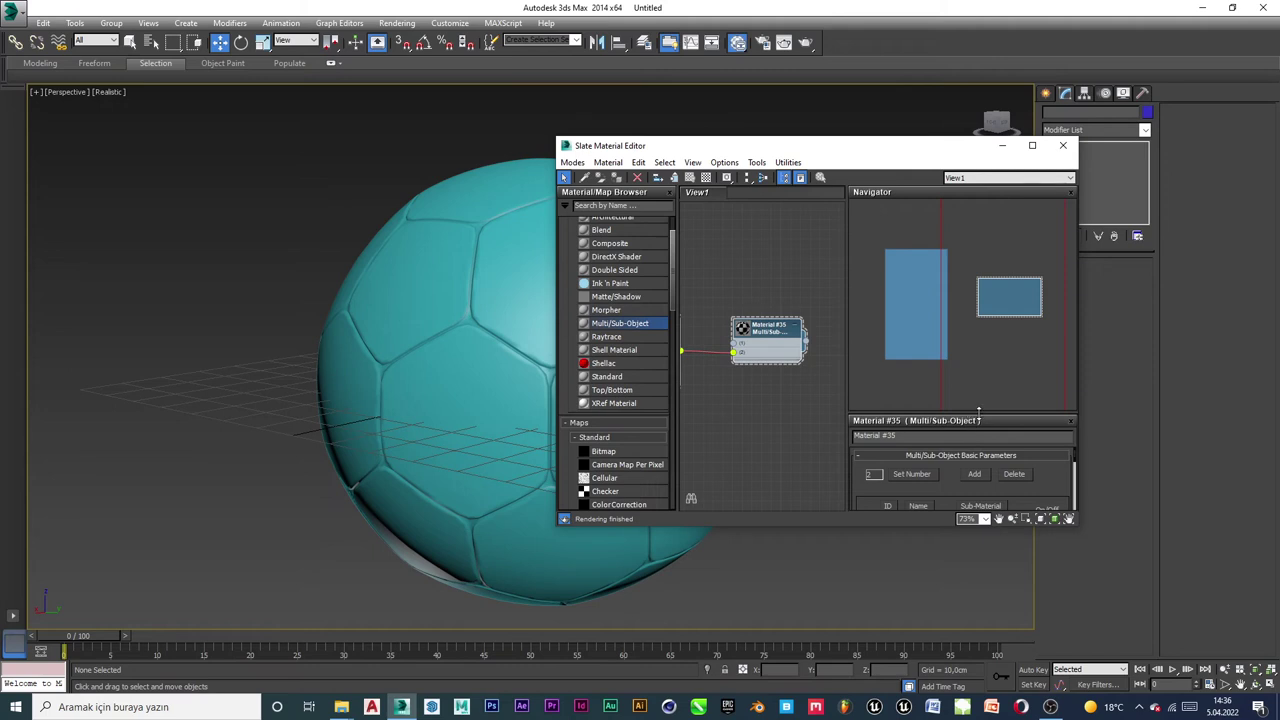
{"action": "left_click_drag", "start_coordinate": [979, 411], "coordinate": [979, 288]}
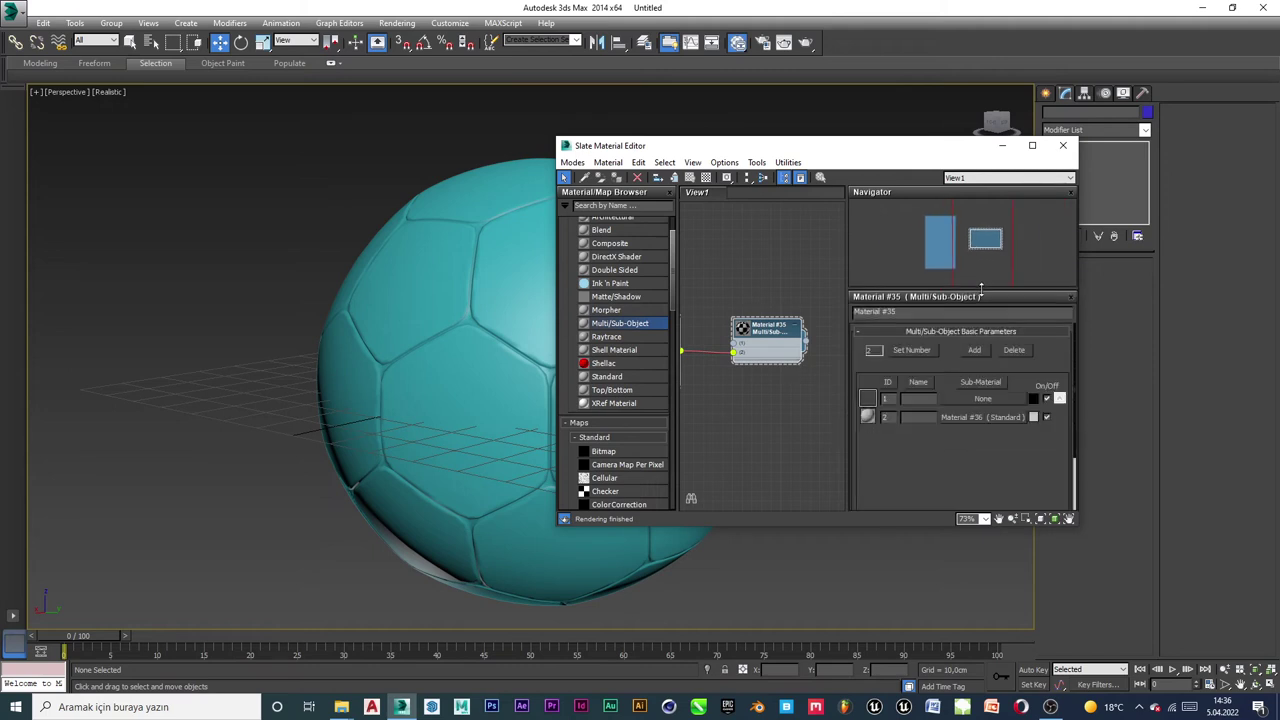
{"action": "left_click", "coordinate": [868, 415]}
{"action": "left_click_drag", "start_coordinate": [986, 398], "coordinate": [986, 400]}
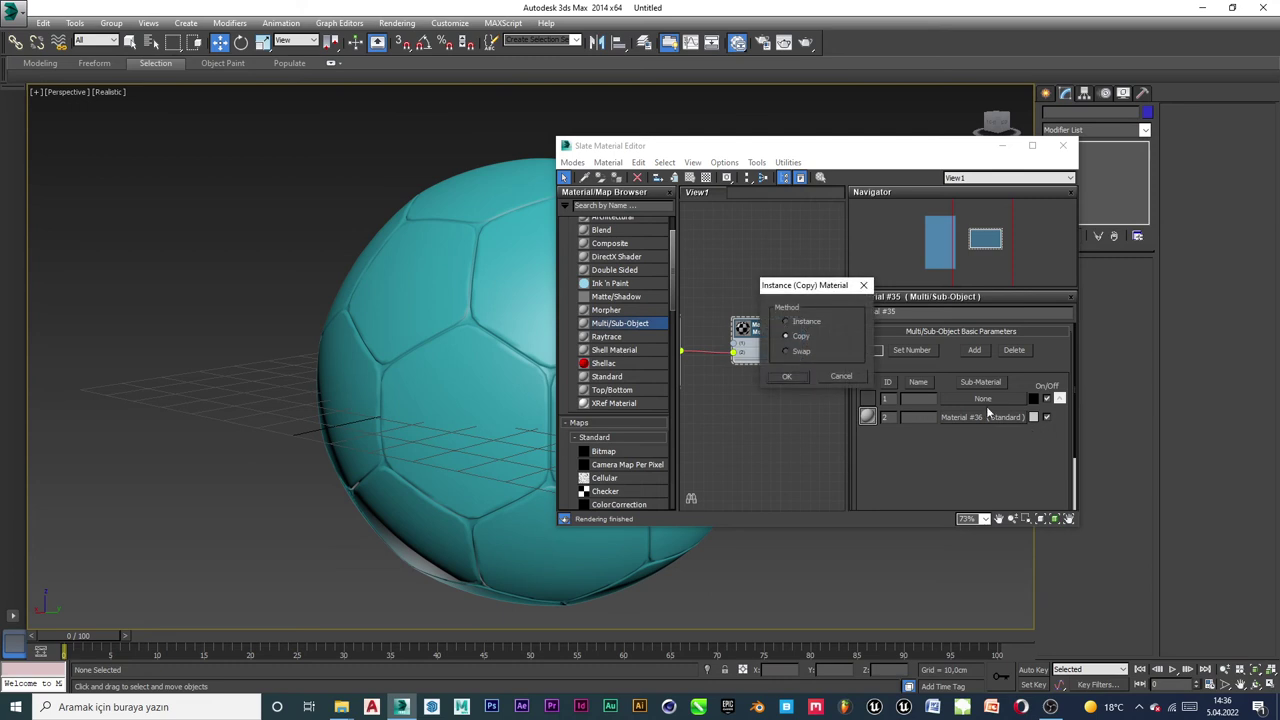
{"action": "left_click", "coordinate": [787, 377]}
{"action": "scroll", "coordinate": [778, 373], "scroll_direction": "up", "scroll_amount": 5}
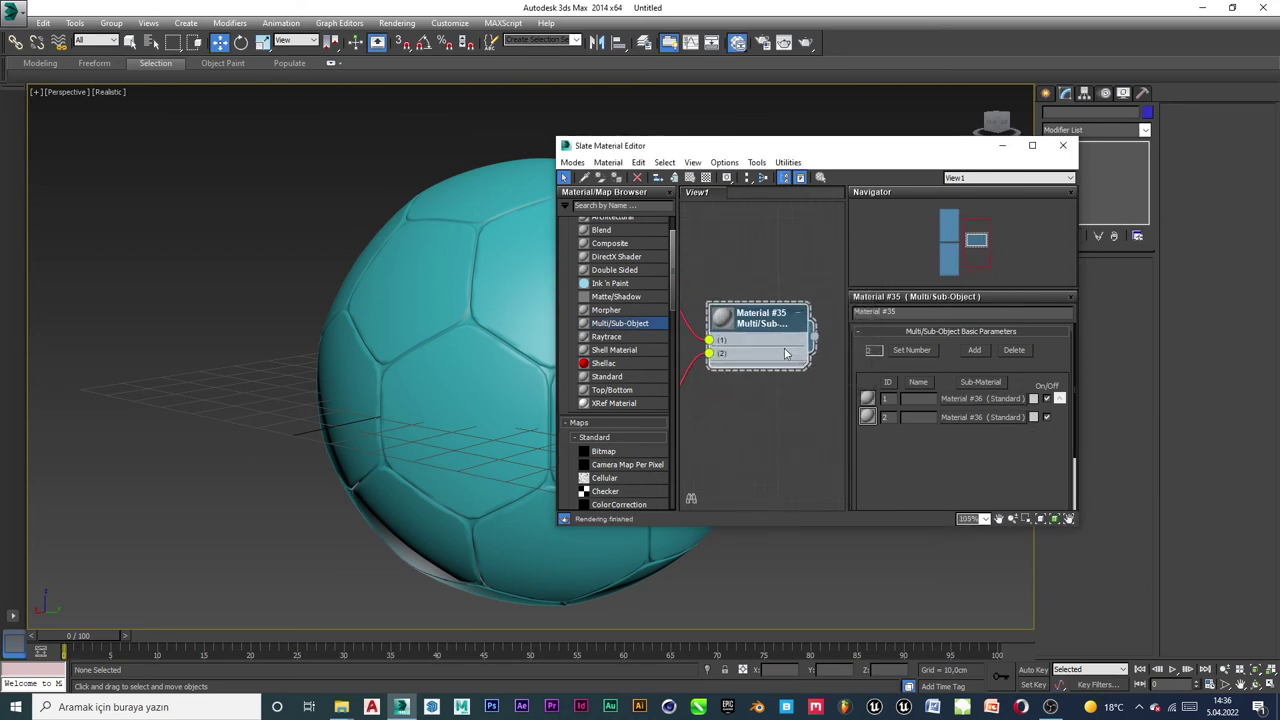
{"action": "middle_click_drag", "start_coordinate": [810, 355], "coordinate": [773, 359]}
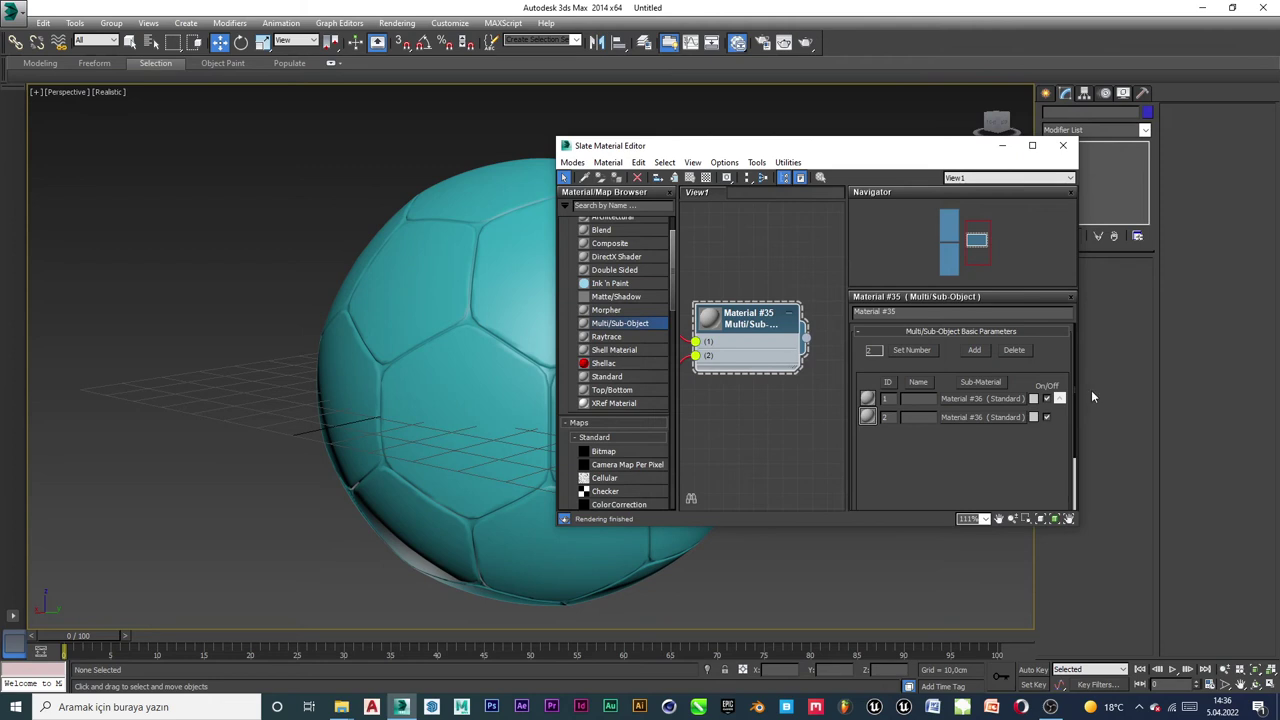
Set the colour of the ID 1 sub-material to dark red, RGB 138, 0, 0.
{"action": "left_click", "coordinate": [1033, 399]}
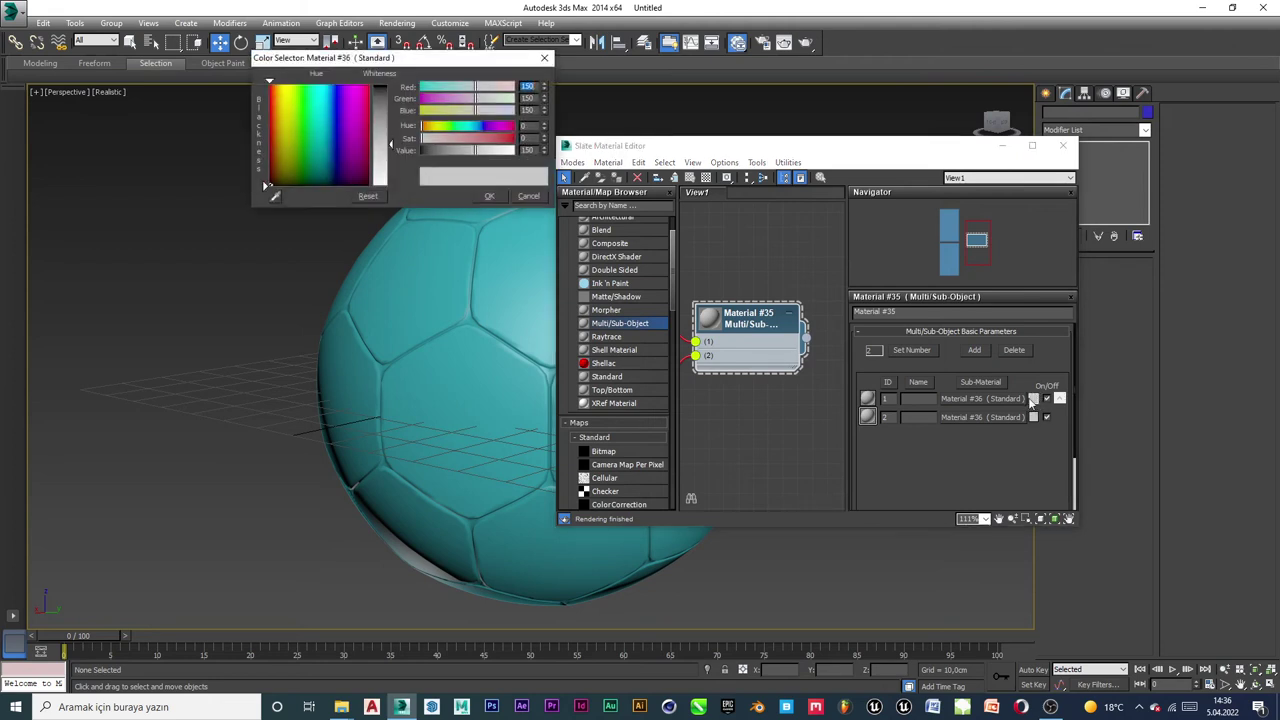
{"action": "left_click", "coordinate": [365, 148]}
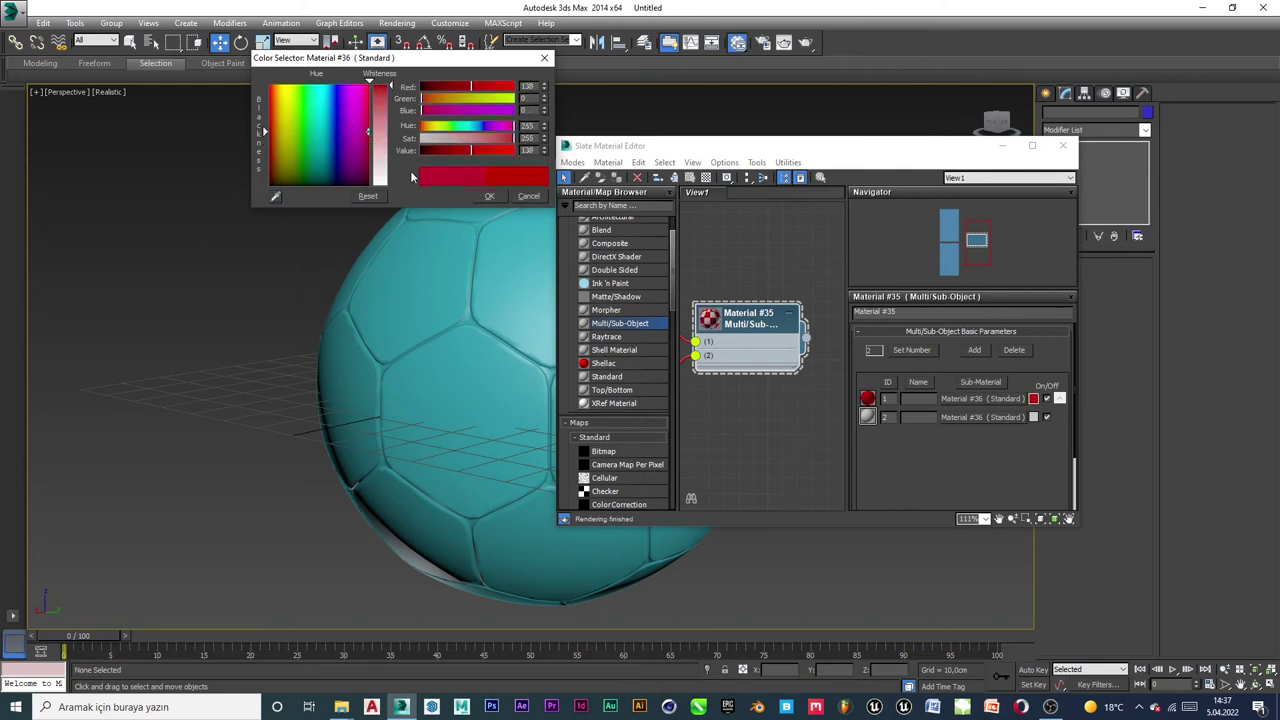
{"action": "left_click", "coordinate": [494, 196]}
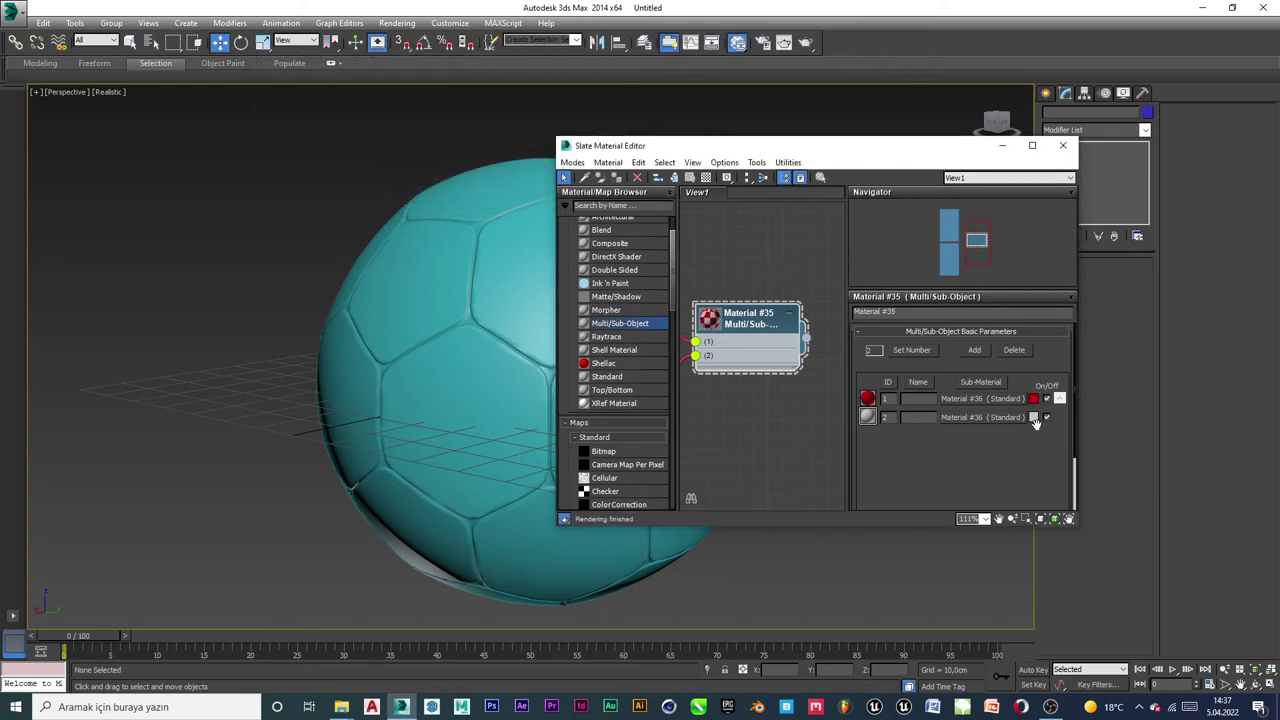
Set the colour of the ID 2 sub-material to yellow, RGB 147, 147, 0.
{"action": "left_click", "coordinate": [1033, 417]}
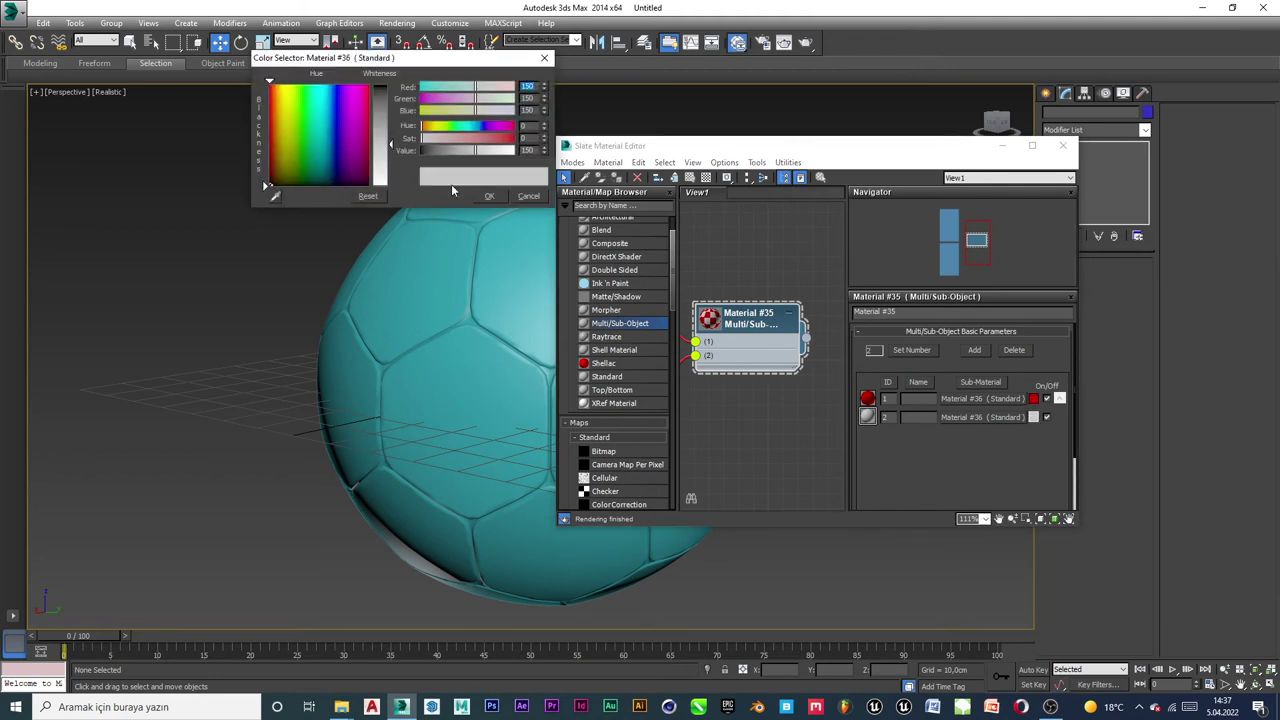
{"action": "left_click", "coordinate": [275, 196]}
{"action": "left_click", "coordinate": [287, 130]}
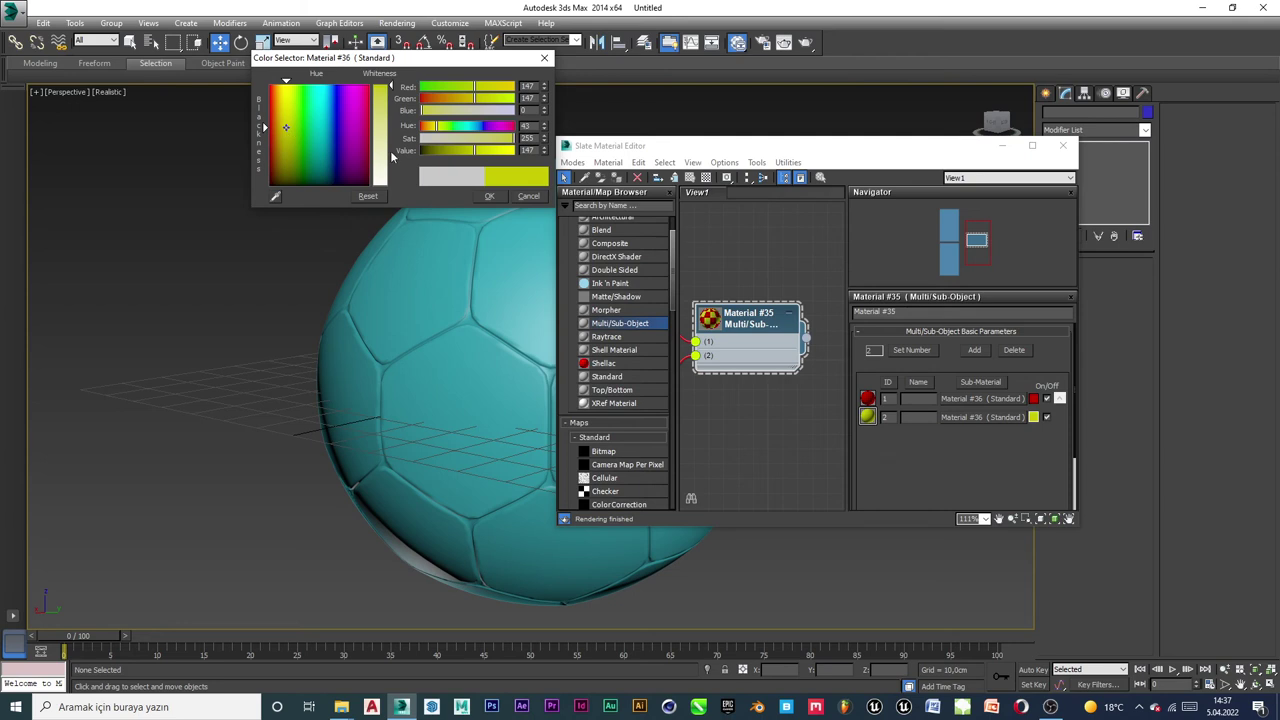
{"action": "left_click", "coordinate": [489, 196]}
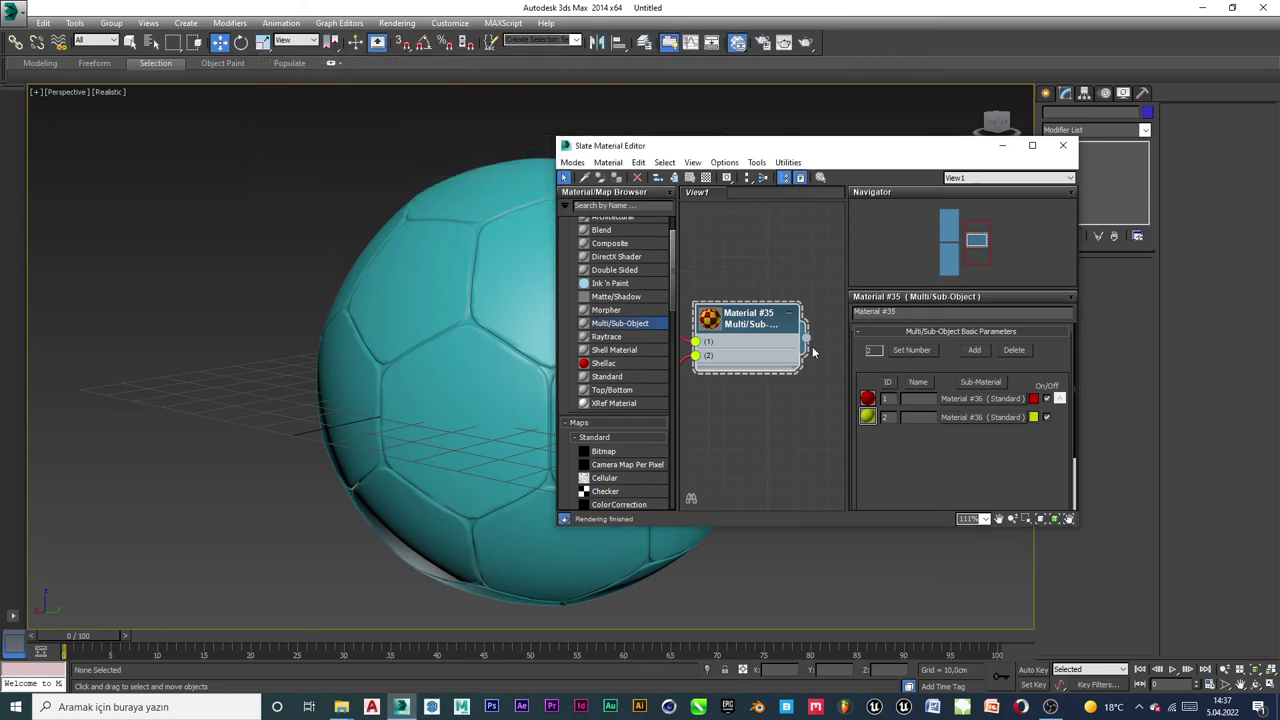
Assign the two-colour Multi/Sub-Object material to the soccer ball and close the Slate Material Editor.
{"action": "left_click_drag", "start_coordinate": [806, 340], "coordinate": [504, 304]}
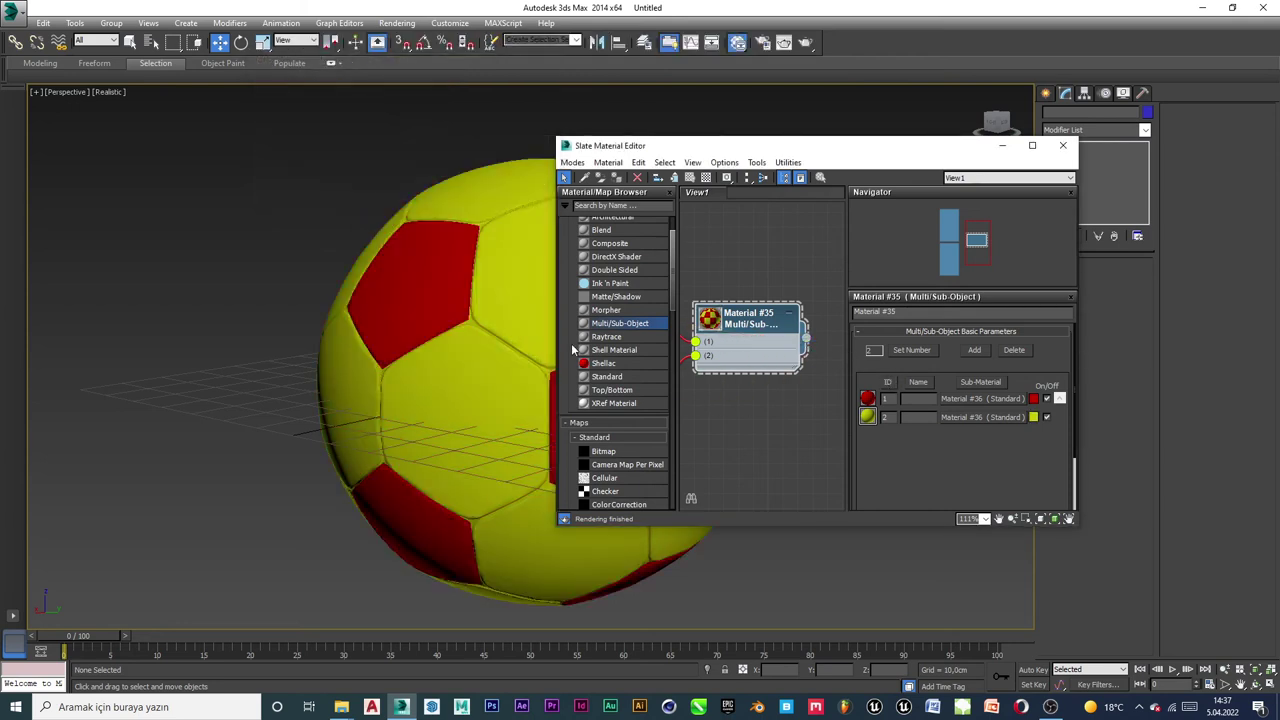
{"action": "left_click", "coordinate": [1064, 147]}
Examine the coloured panels and seams of the finished soccer ball from several angles and distances.
{"action": "scroll", "coordinate": [756, 277], "scroll_direction": "down", "scroll_amount": 5}
{"action": "scroll", "coordinate": [723, 320], "scroll_direction": "up", "scroll_amount": 5}
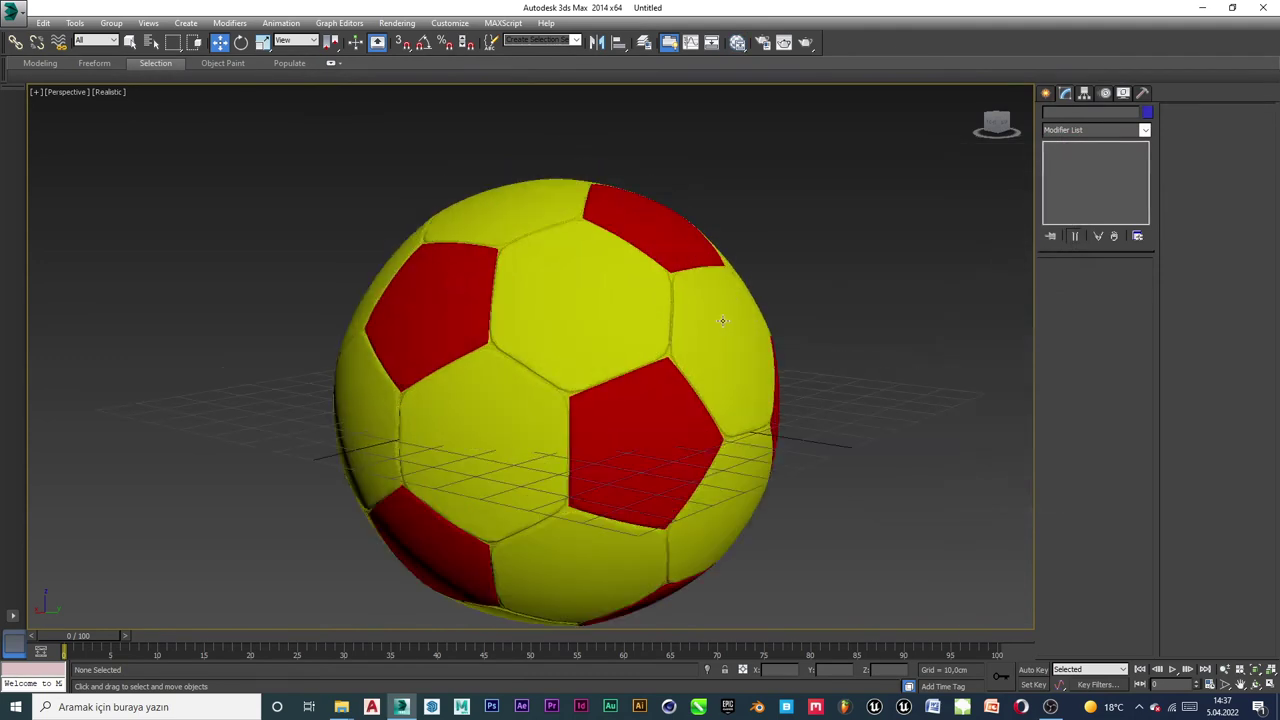
{"action": "scroll", "coordinate": [625, 374], "scroll_direction": "down", "scroll_amount": 3}
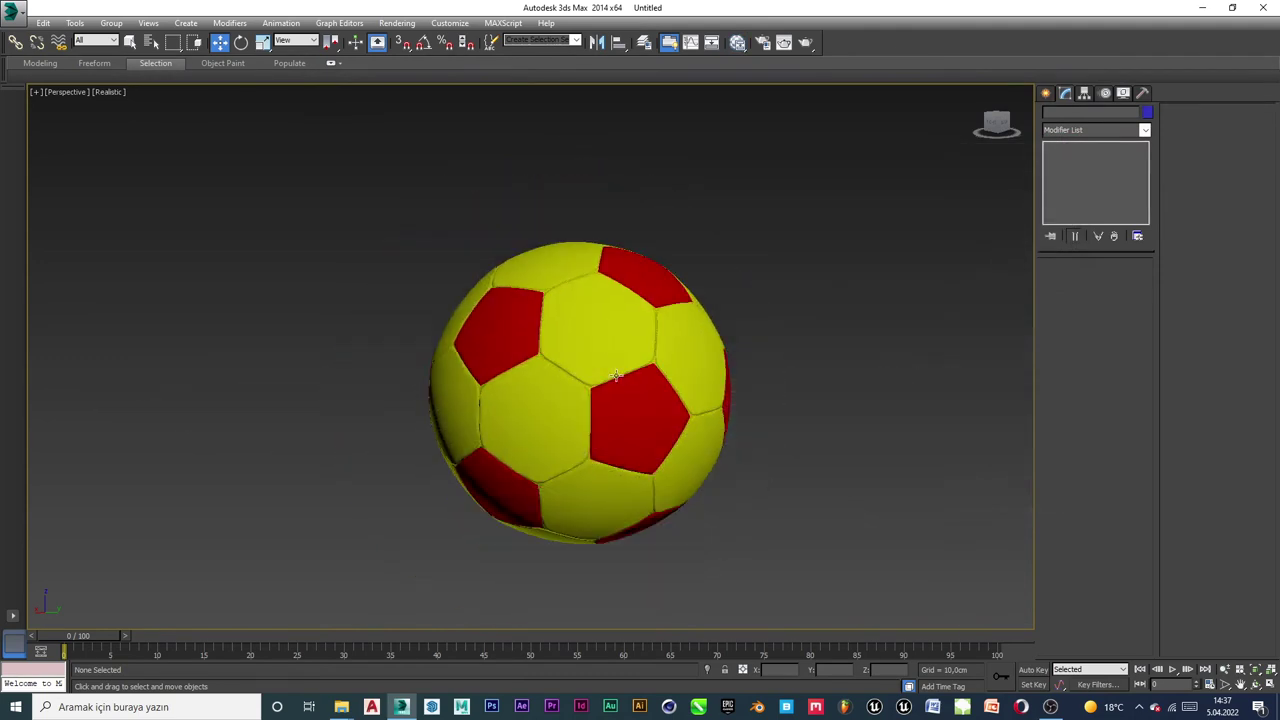
{"action": "middle_click_drag", "start_coordinate": [569, 377], "coordinate": [889, 343], "text": "alt"}
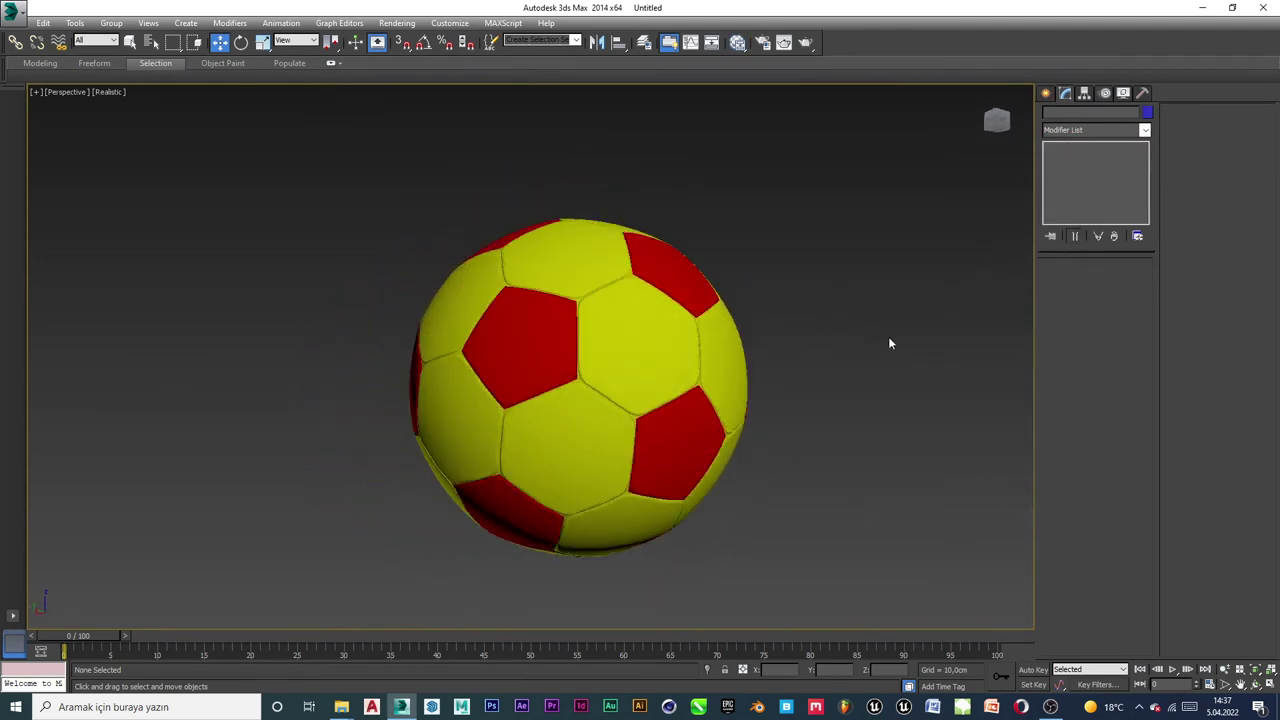
{"action": "middle_click_drag", "start_coordinate": [526, 365], "coordinate": [580, 389], "text": "alt"}
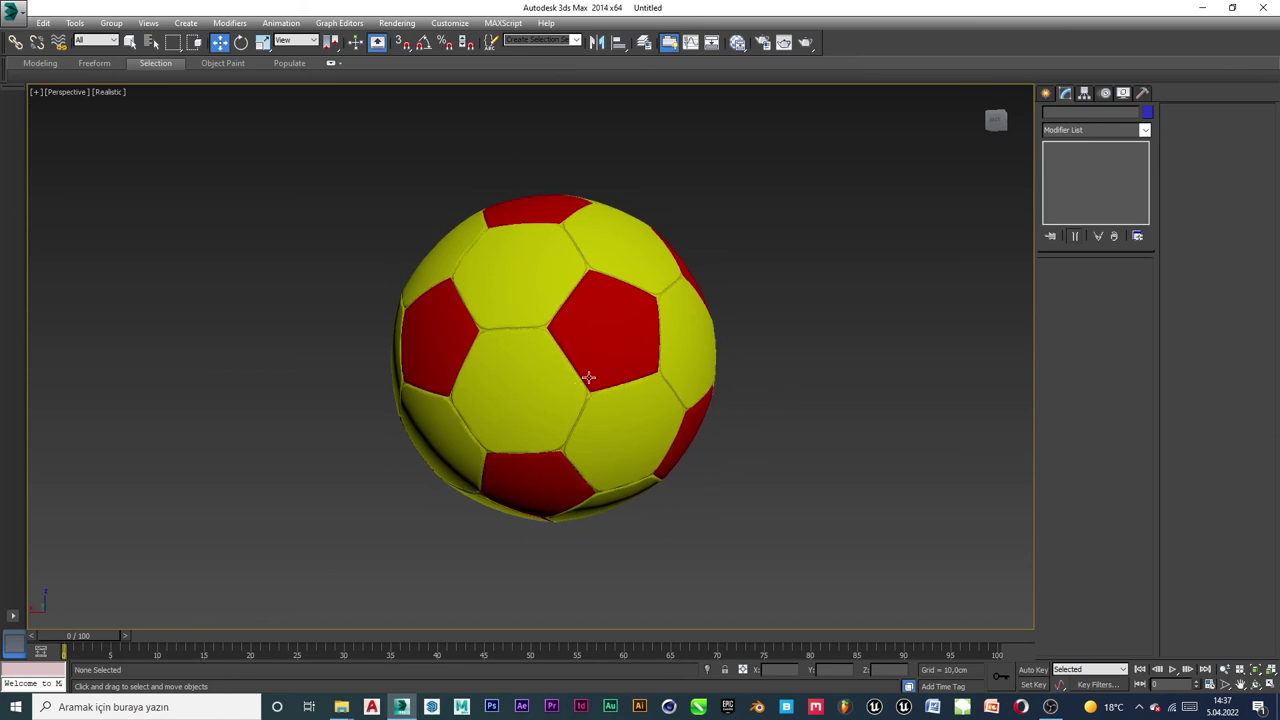
{"action": "middle_click_drag", "start_coordinate": [589, 377], "coordinate": [728, 436], "text": "alt"}
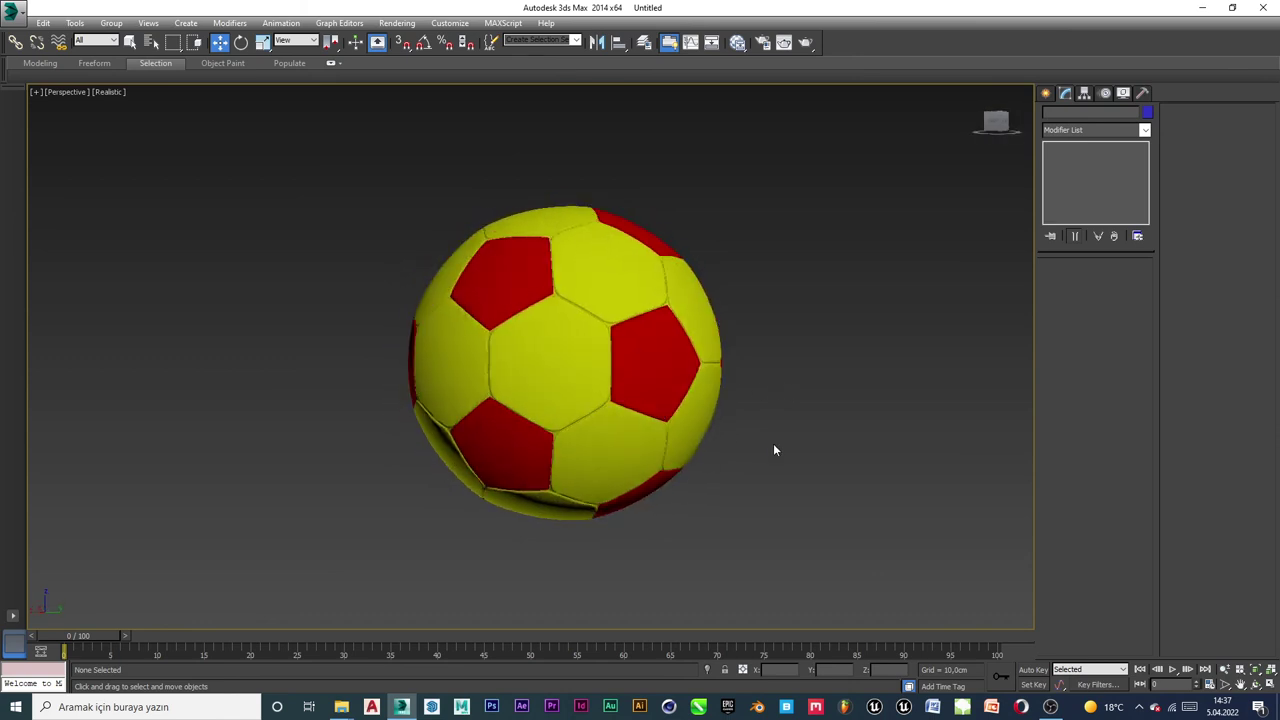
{"action": "scroll", "coordinate": [773, 449], "scroll_direction": "up", "scroll_amount": 3}
{"action": "scroll", "coordinate": [770, 449], "scroll_direction": "down", "scroll_amount": 3}
{"action": "middle_click_drag", "start_coordinate": [646, 380], "coordinate": [684, 411]}
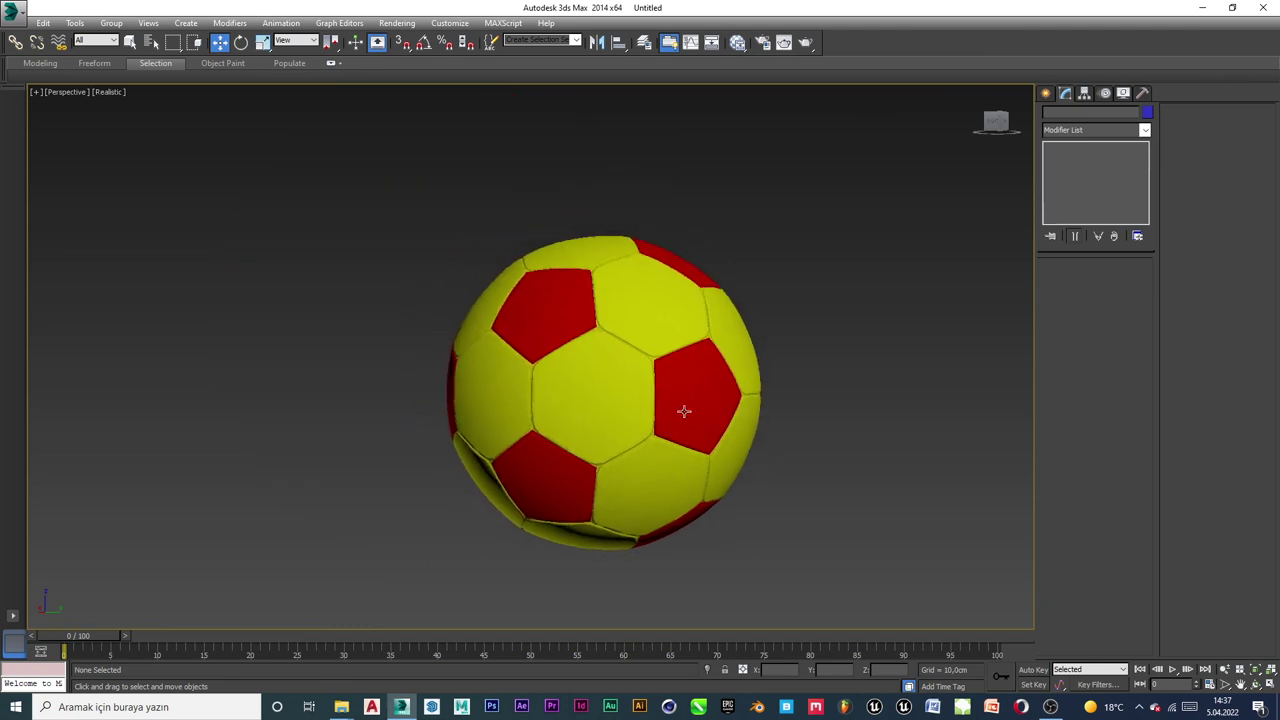